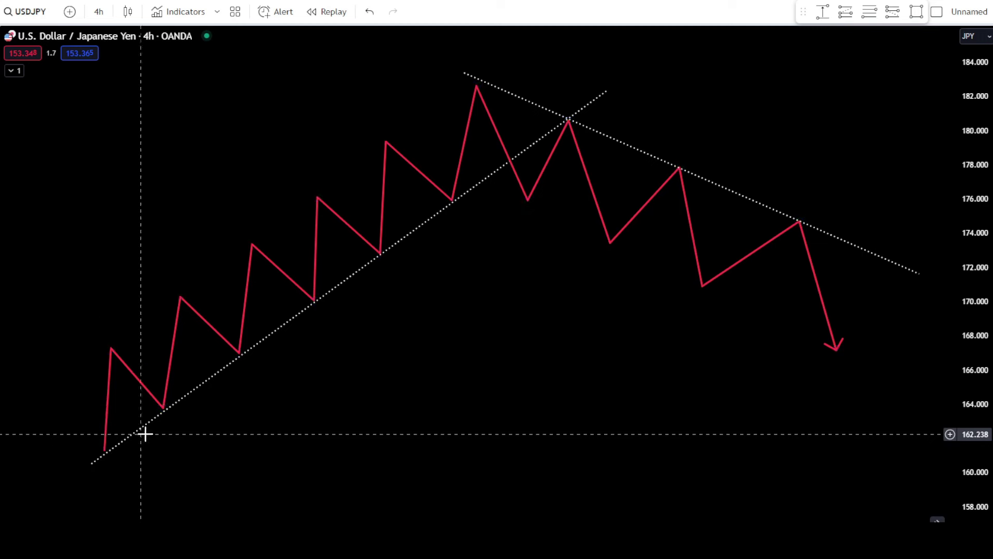
Delete the old dotted support and resistance trendlines
click(181, 405)
key(Delete)
click(669, 165)
key(Delete)
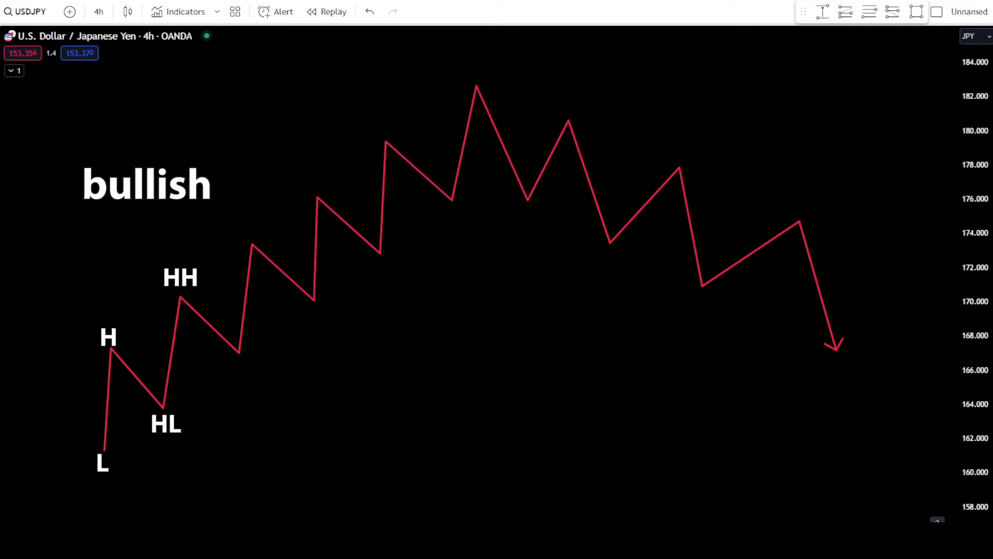
Draw a new support trendline from the L low up to the peak near 181
click(98, 457)
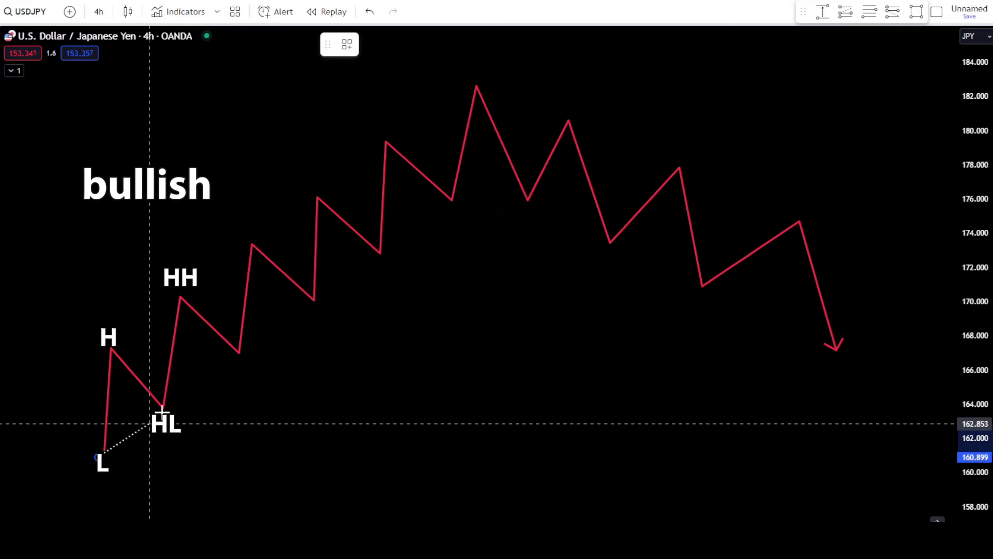
click(578, 110)
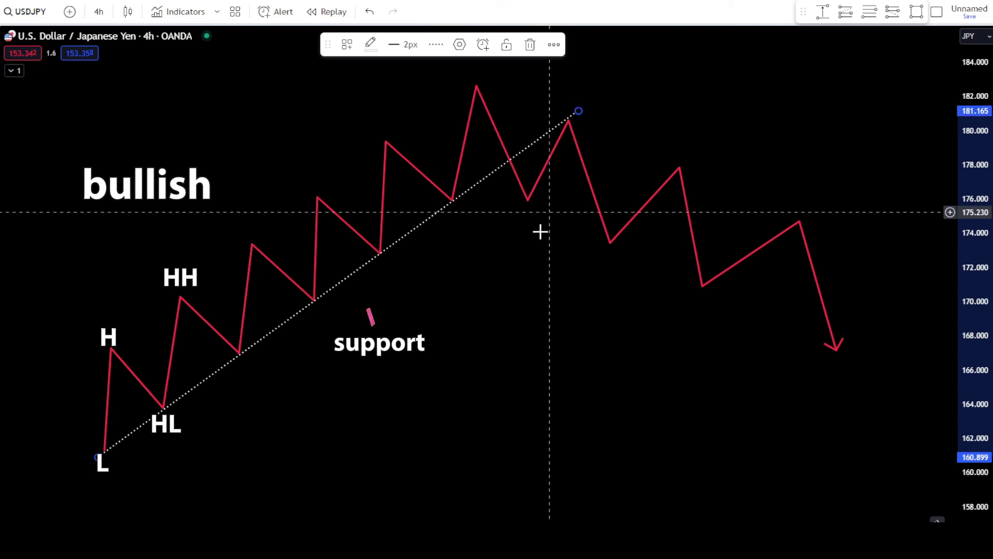
click(508, 268)
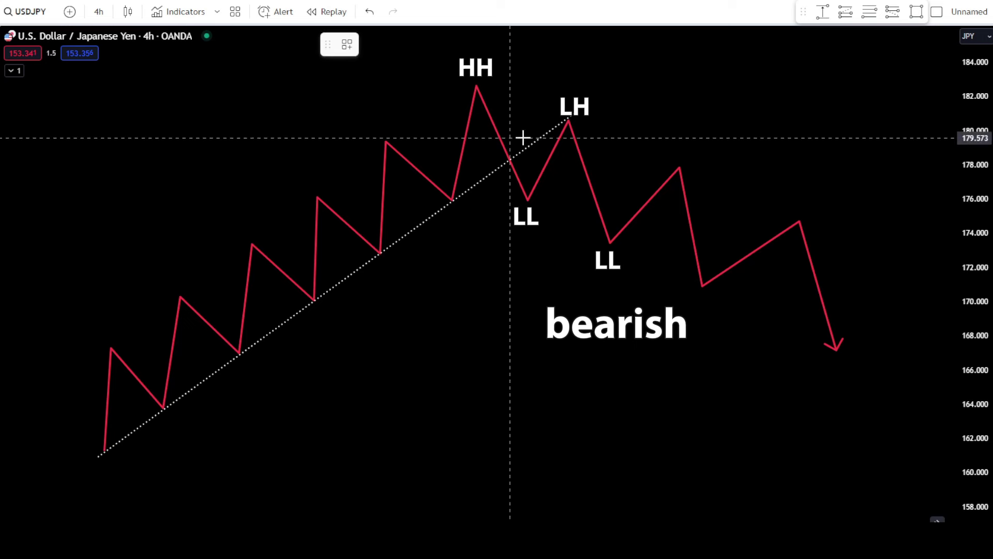
Draw a descending trendline from the HH peak past the lower highs
click(458, 76)
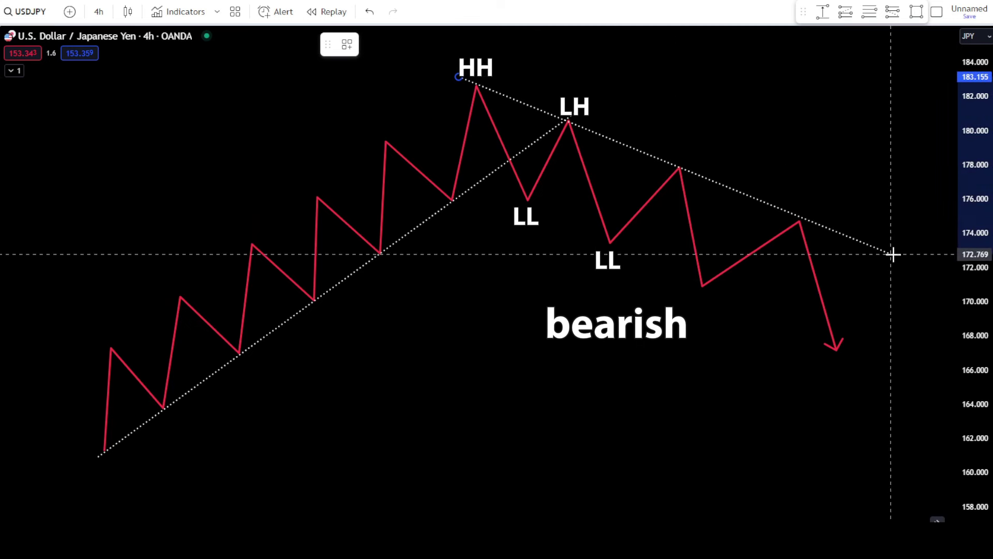
click(917, 270)
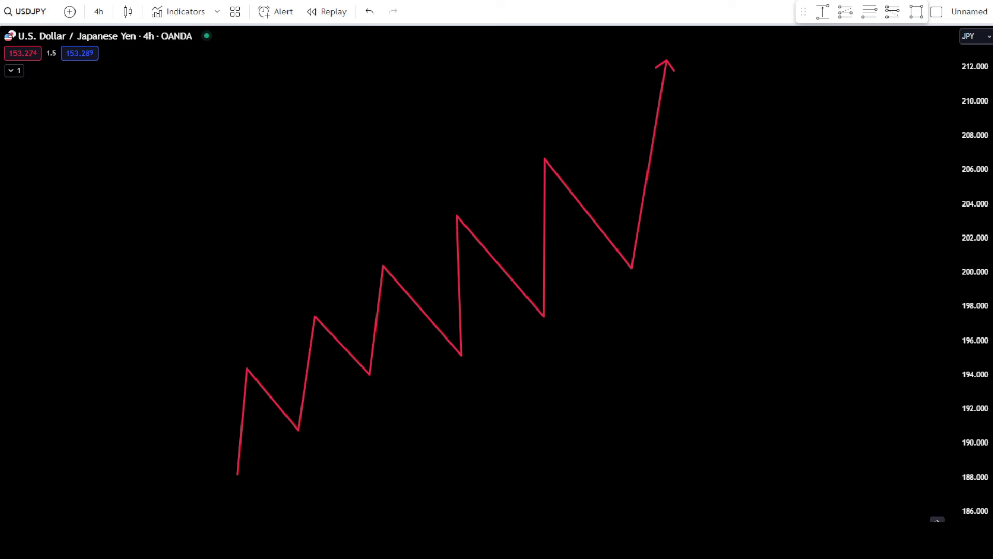
Draw two trendlines from the L low, ending near 197.8 and near 202.7
click(237, 473)
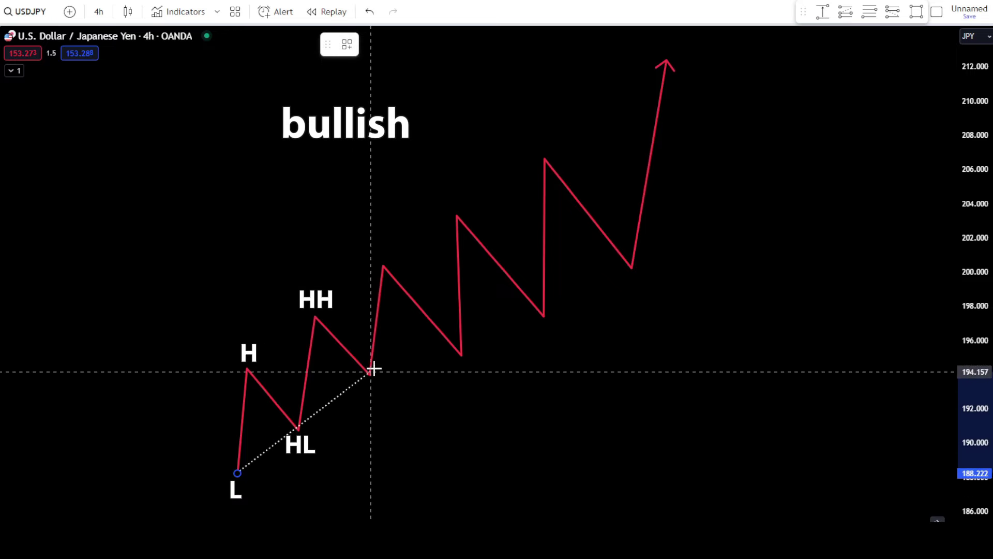
click(455, 309)
click(446, 452)
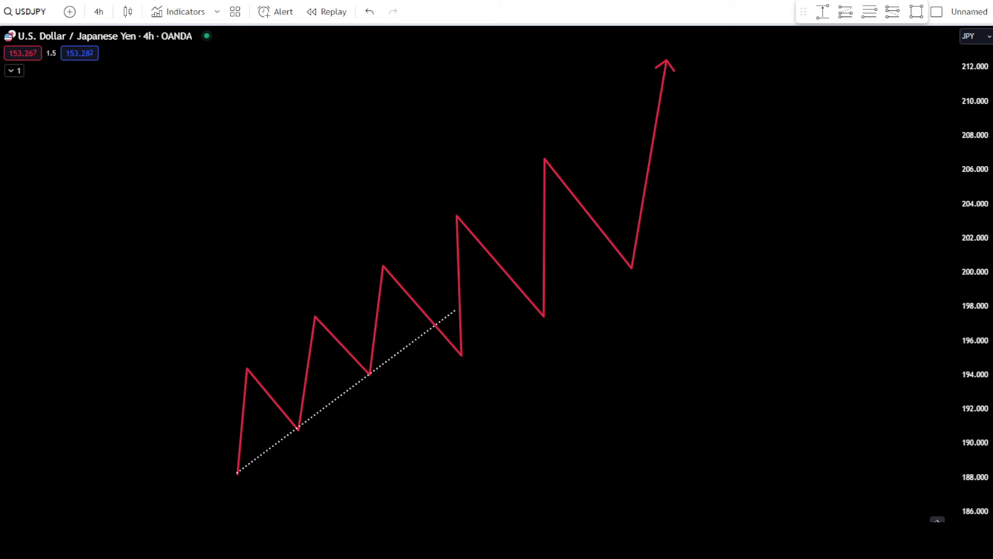
click(238, 475)
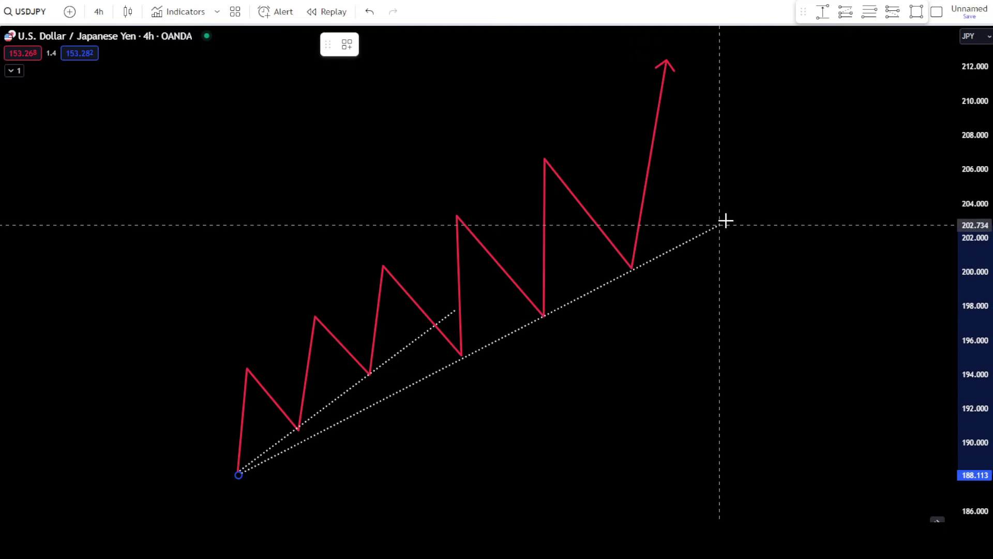
click(784, 195)
click(711, 379)
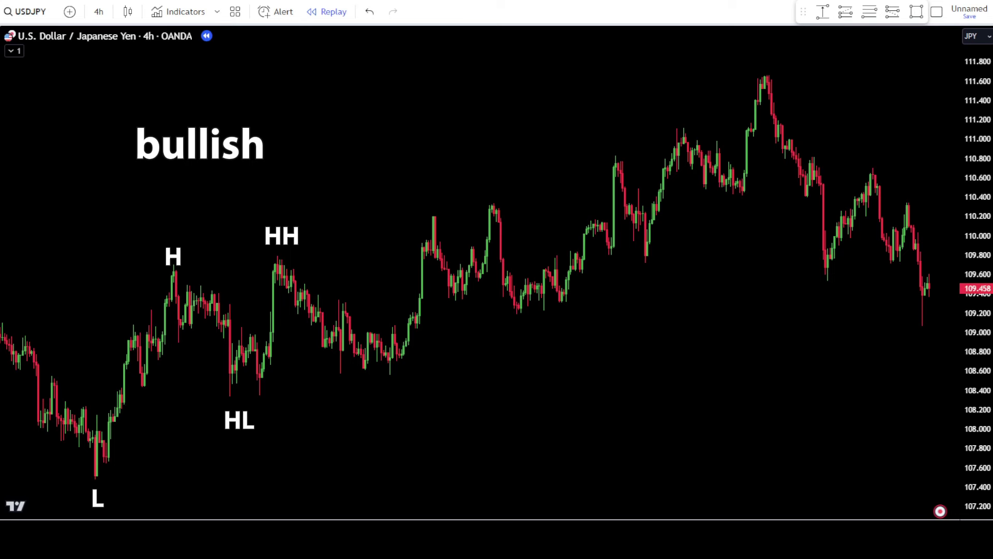
Draw a short trendline from L to about 109.1 and a horizontal line at the HL low
click(90, 482)
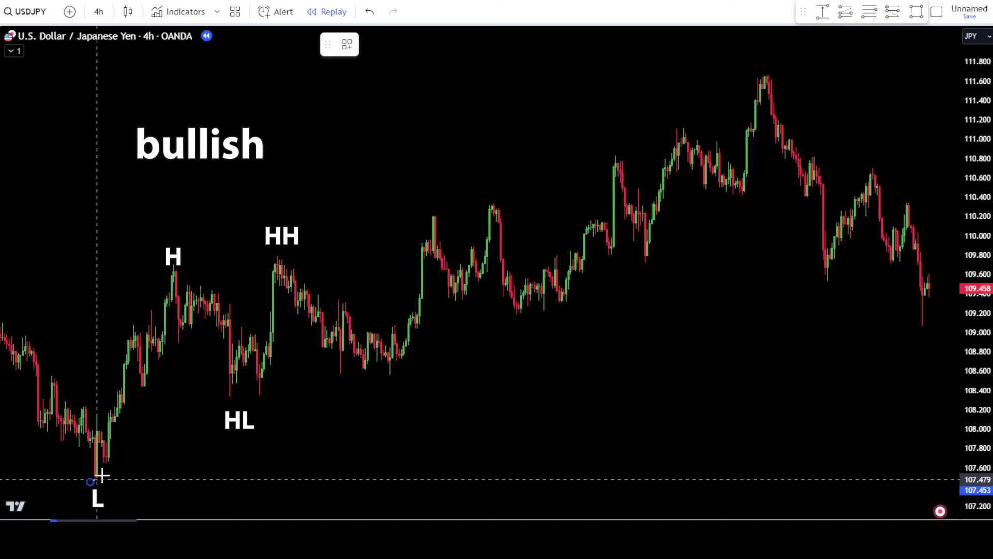
click(396, 322)
click(348, 446)
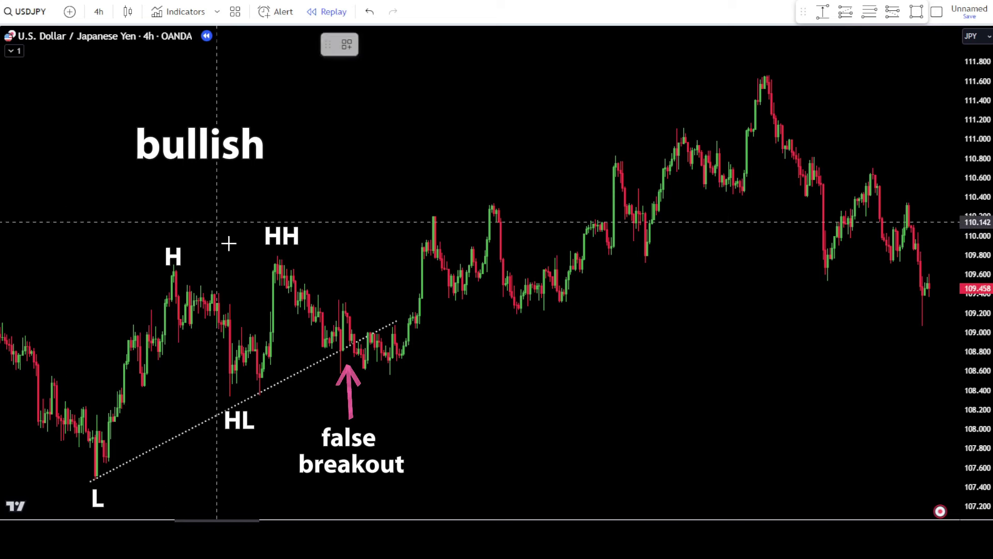
click(232, 398)
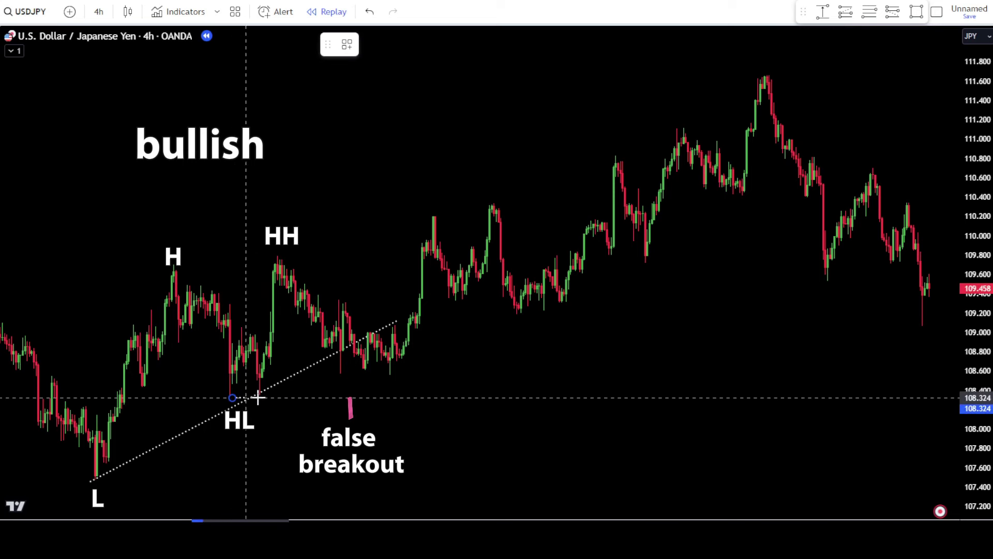
click(489, 398)
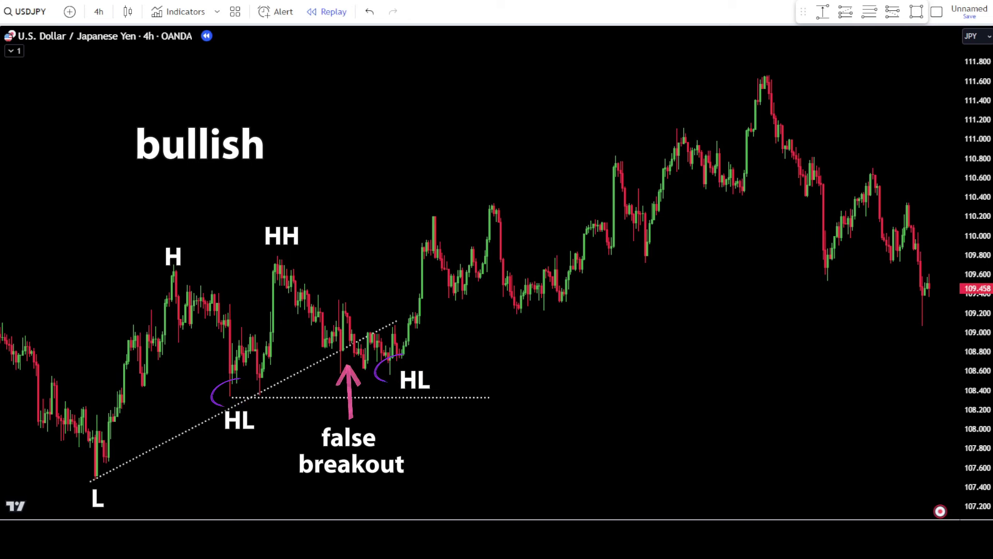
Draw a longer trendline from the L low up to about 110.7
click(95, 480)
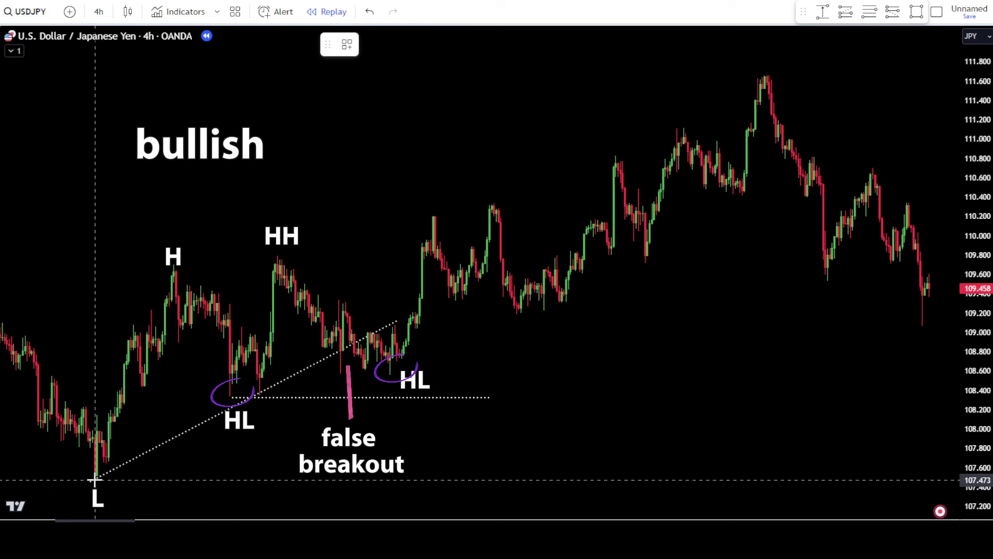
click(889, 168)
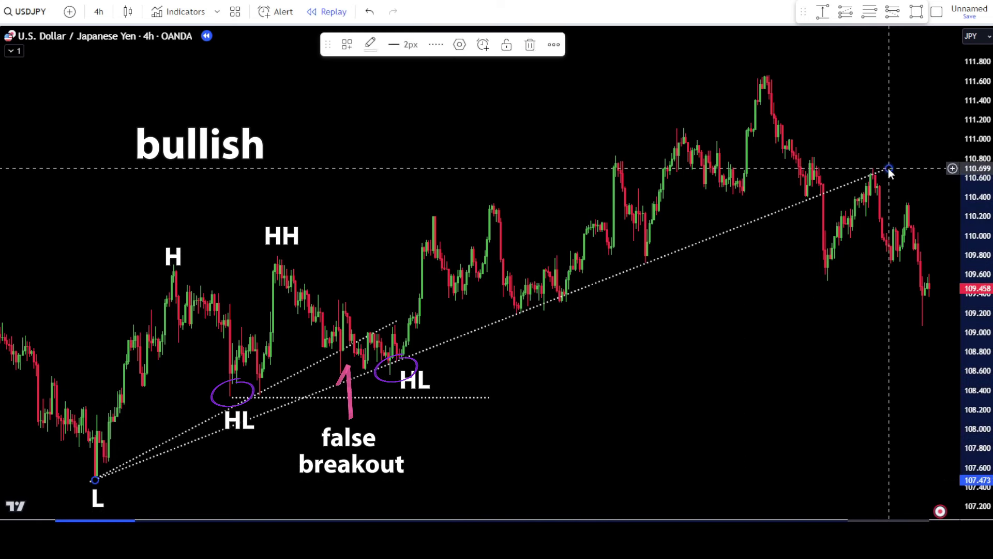
click(696, 374)
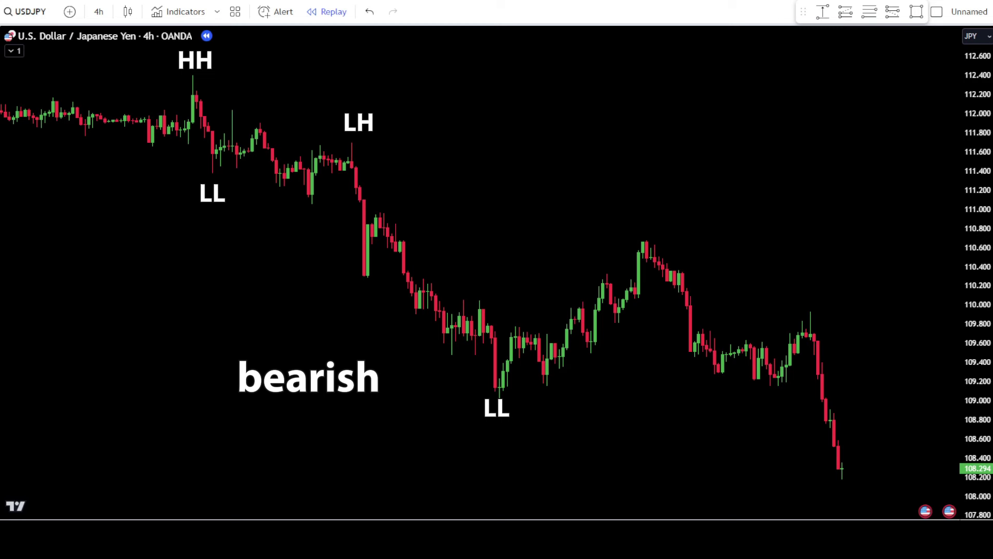
Draw a trendline from the HH high down to about 110.2
click(193, 73)
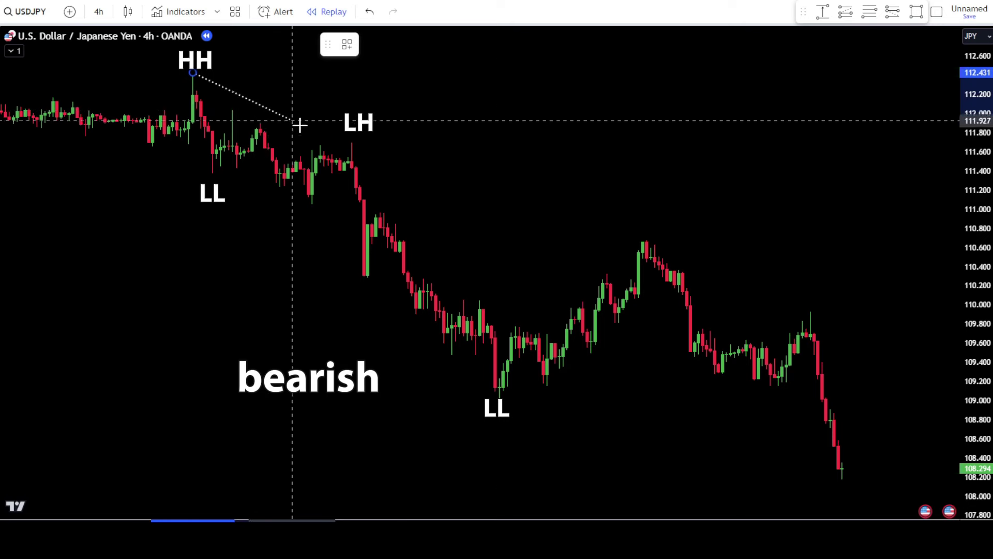
click(685, 289)
click(619, 394)
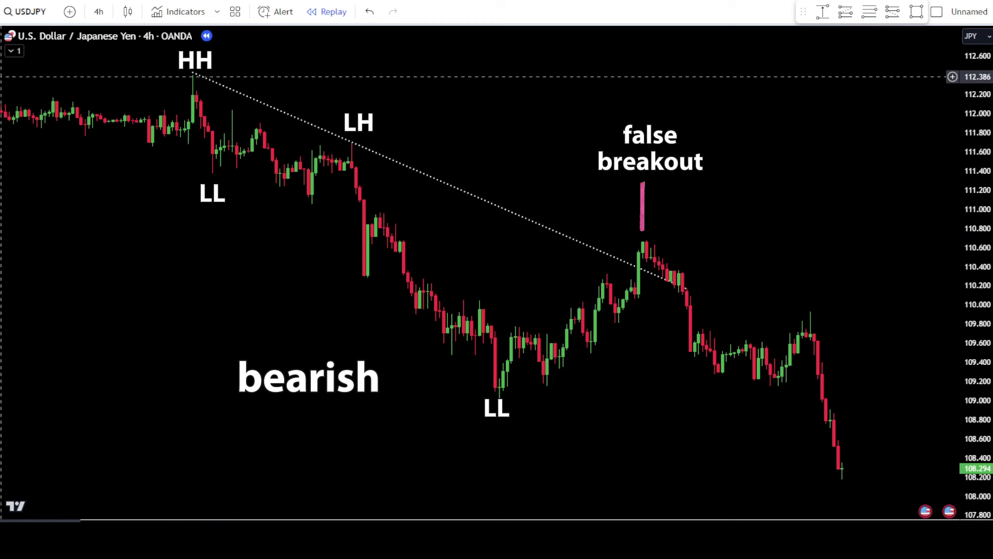
Draw a horizontal line from the LH candle far to the right
click(315, 145)
click(356, 143)
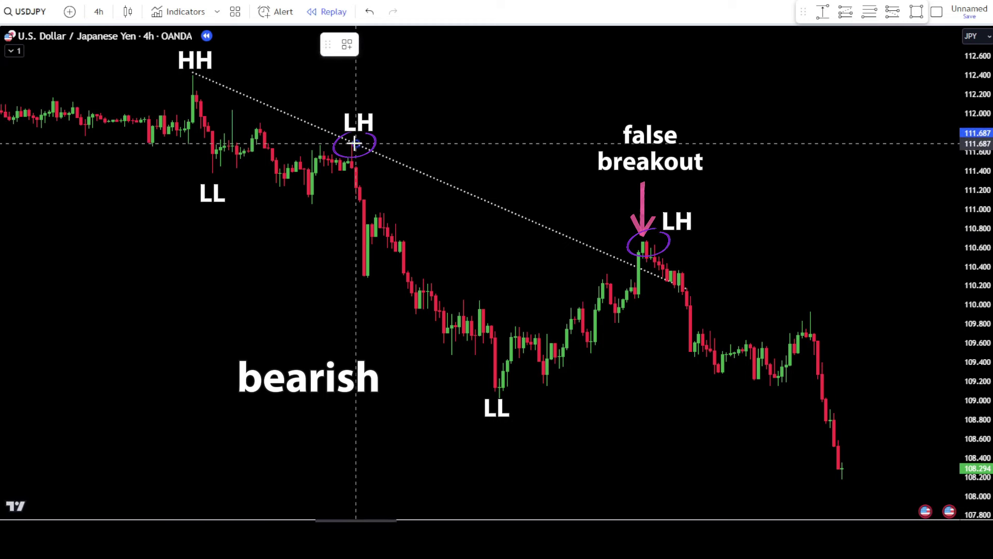
click(823, 145)
click(366, 401)
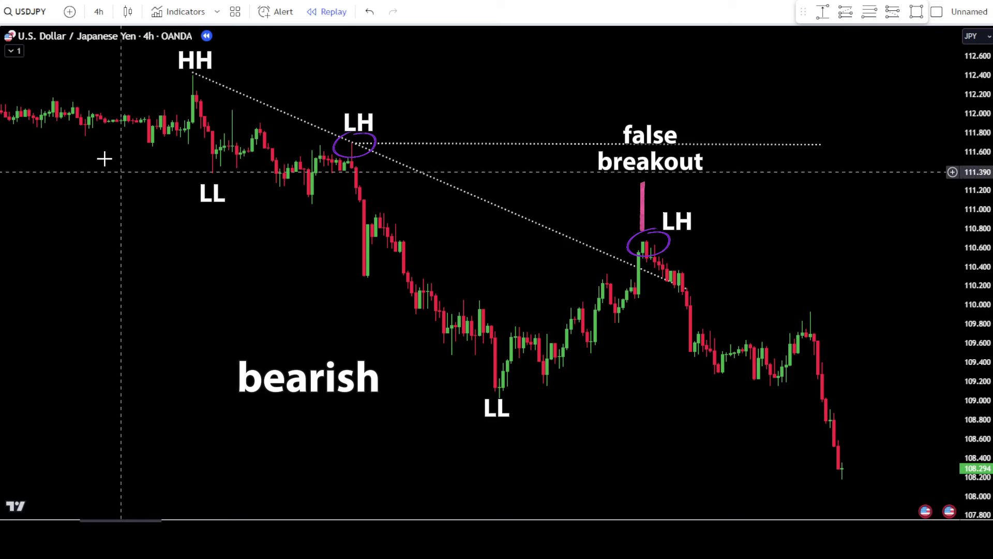
Draw a new trend line from the HH peak extending past the latest candles
key(alt+t)
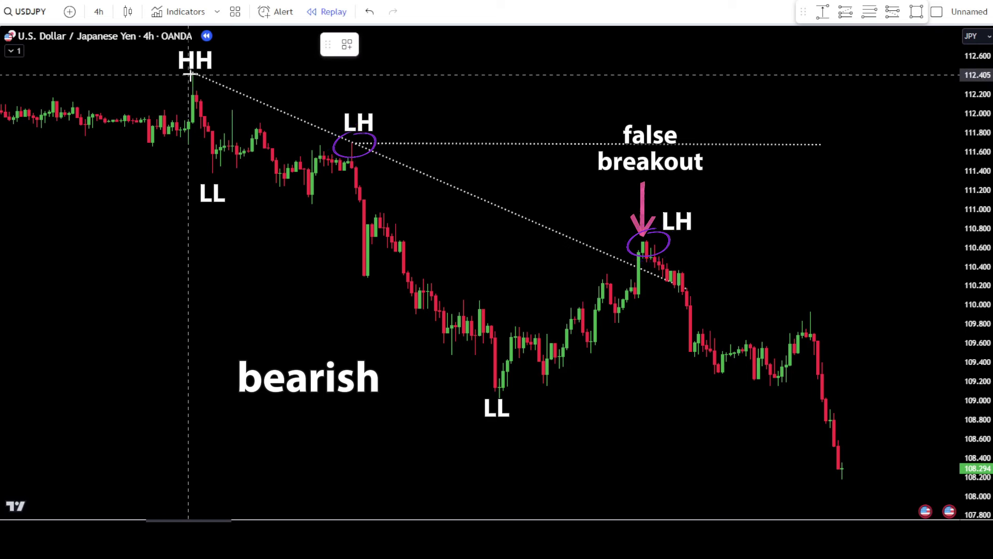
click(193, 73)
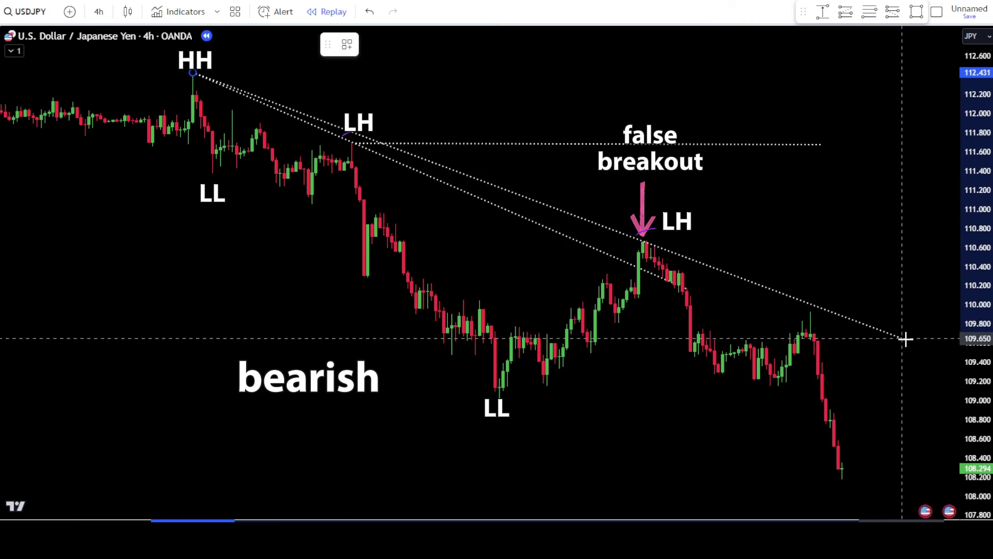
click(925, 347)
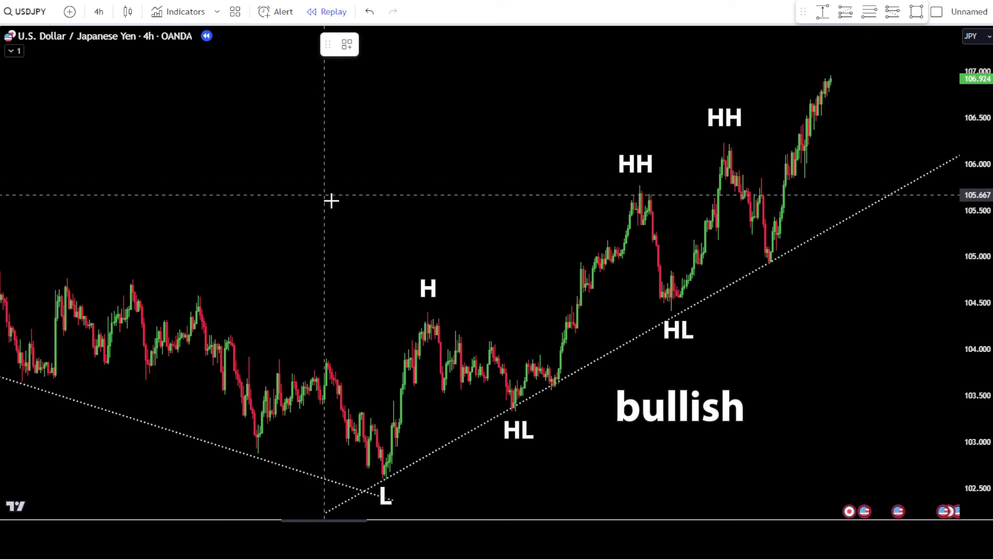
Draw the upper channel line from the H peak and a line joining the LH highs near 102.7
click(401, 335)
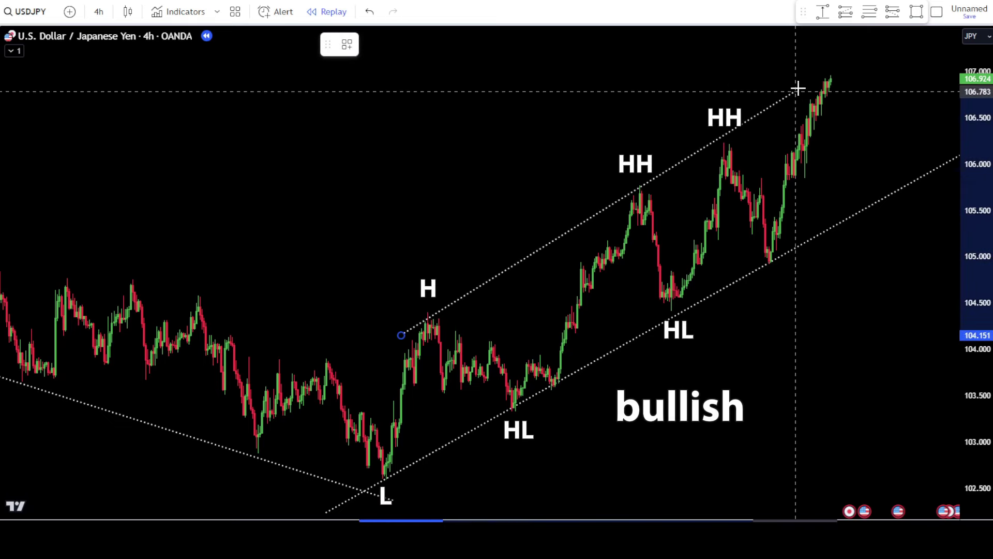
click(849, 63)
click(543, 171)
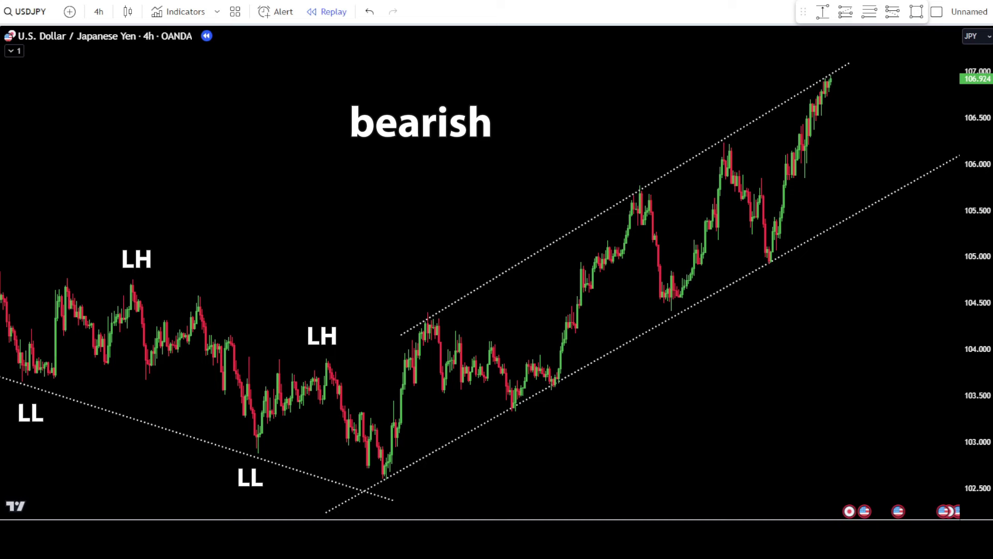
click(98, 262)
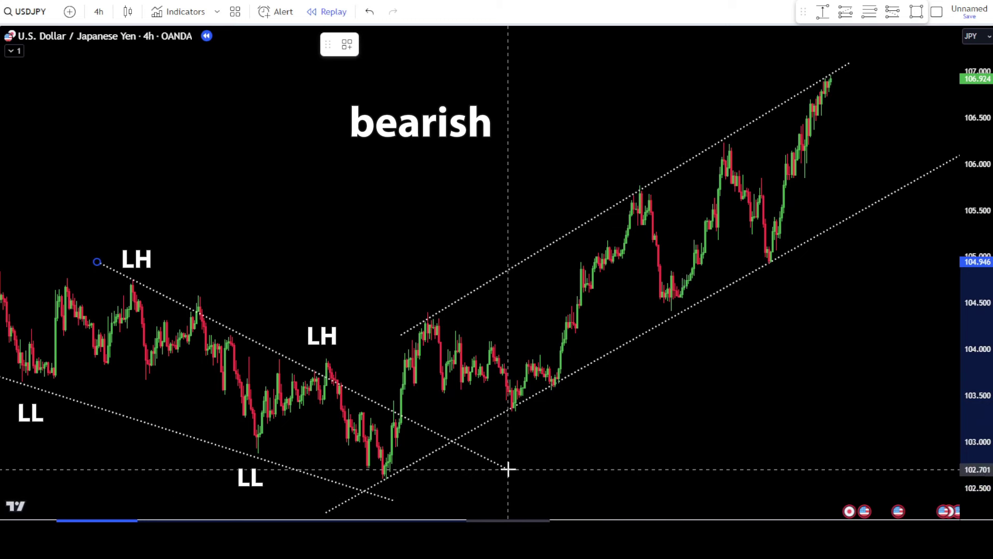
click(514, 444)
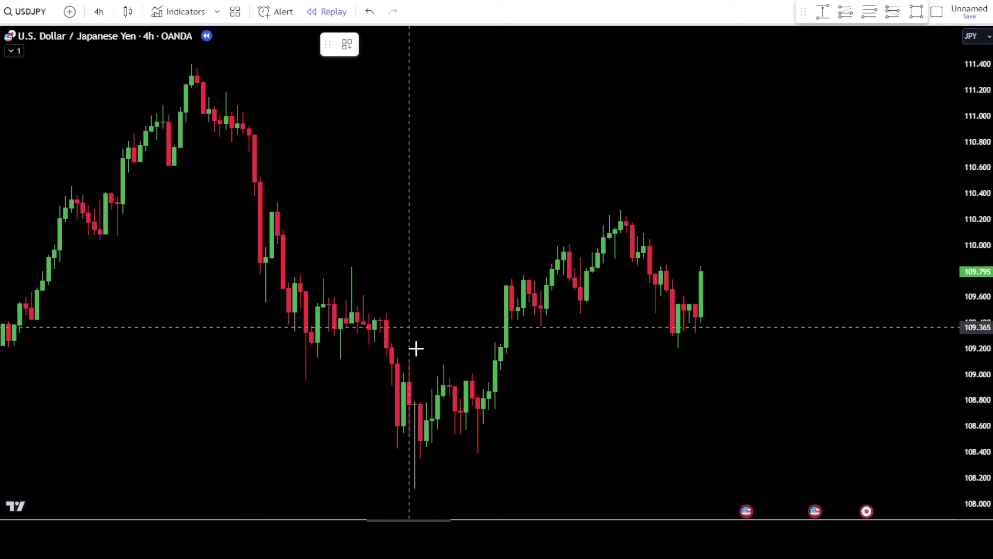
Draw a rising trend line from the 108.1 low to beyond the last candle near 110.0
click(409, 494)
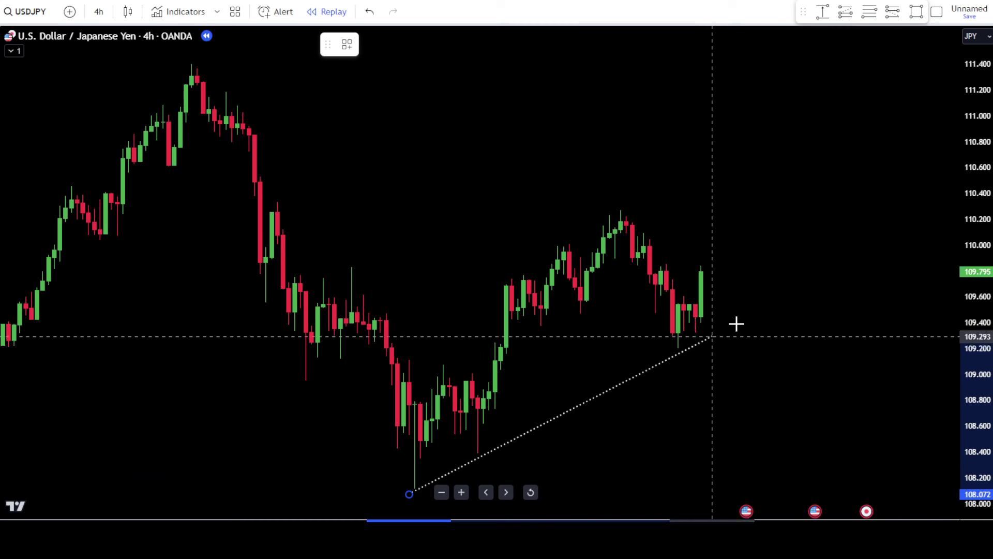
click(861, 243)
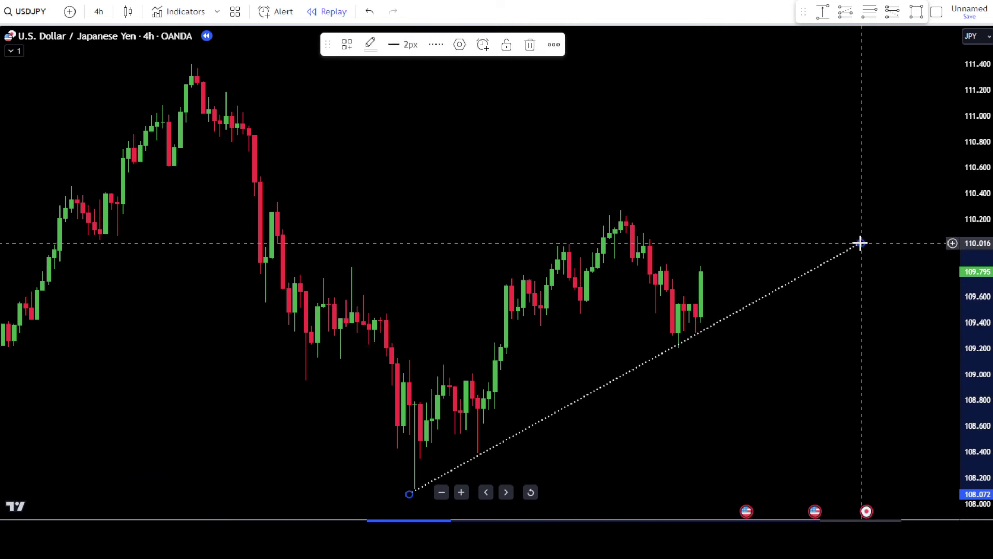
click(85, 514)
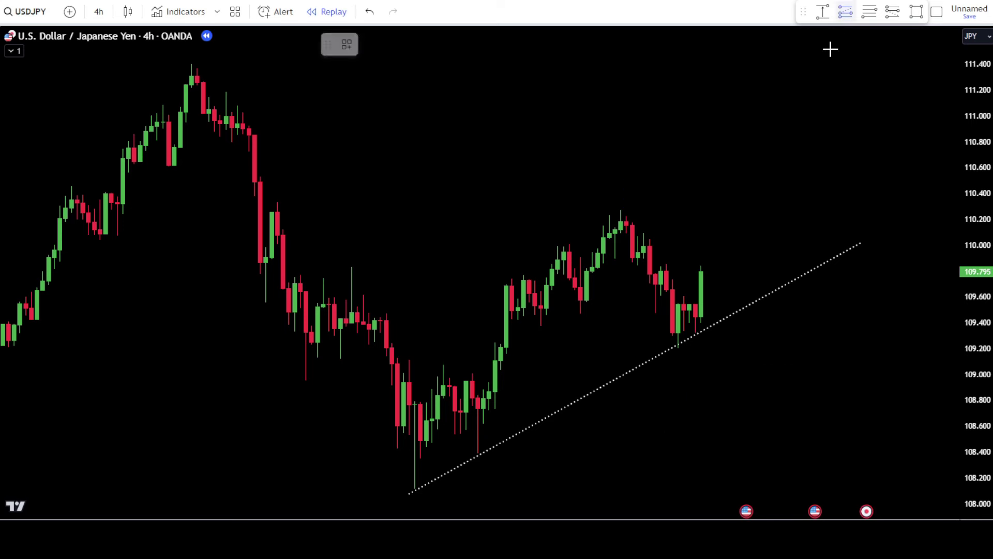
Place a long position at the last candle with stop 109.212, target 110.700, and a shorter span
click(702, 272)
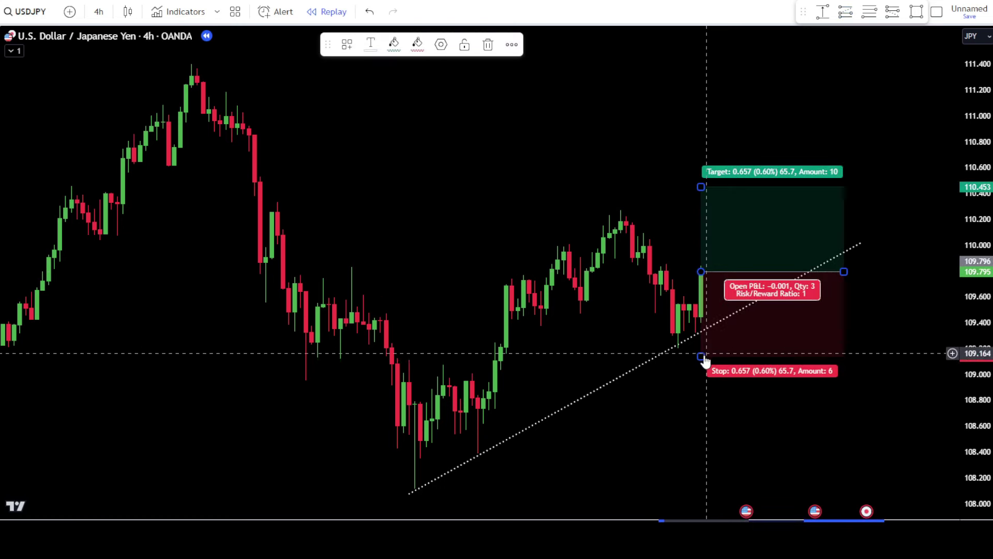
drag(701, 356, 701, 347)
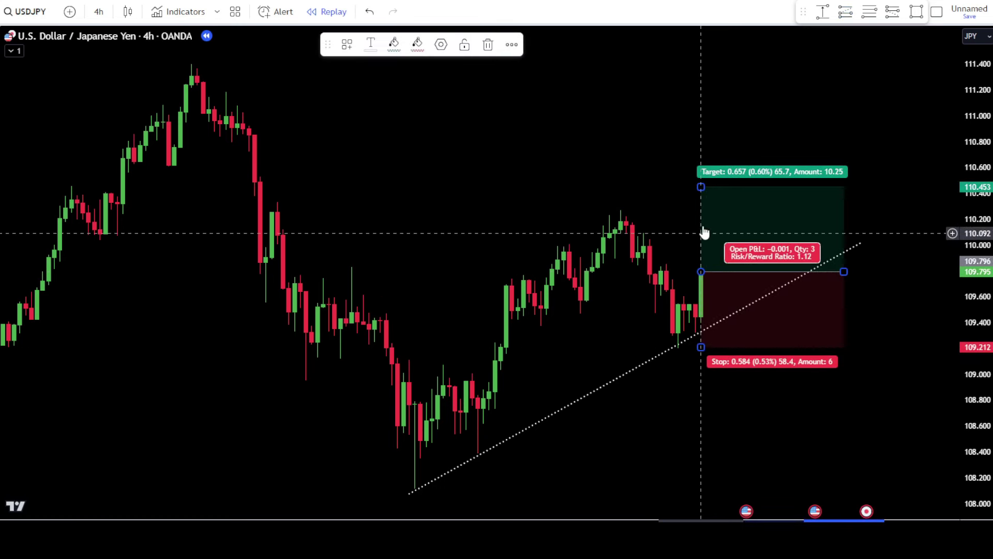
drag(701, 186, 711, 155)
click(825, 412)
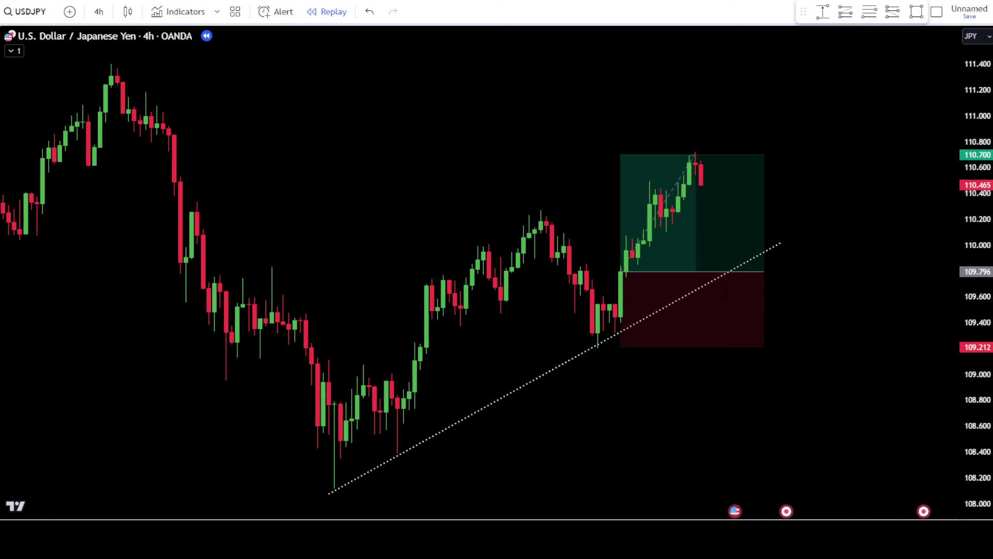
drag(753, 274, 694, 275)
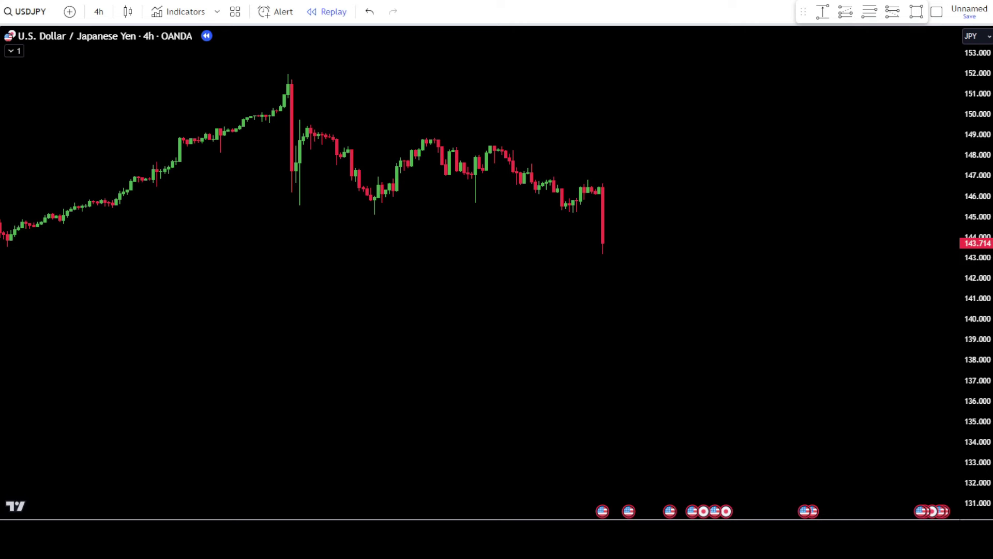
Draw a downtrend line from the 152.1 high beyond the last candle
click(281, 71)
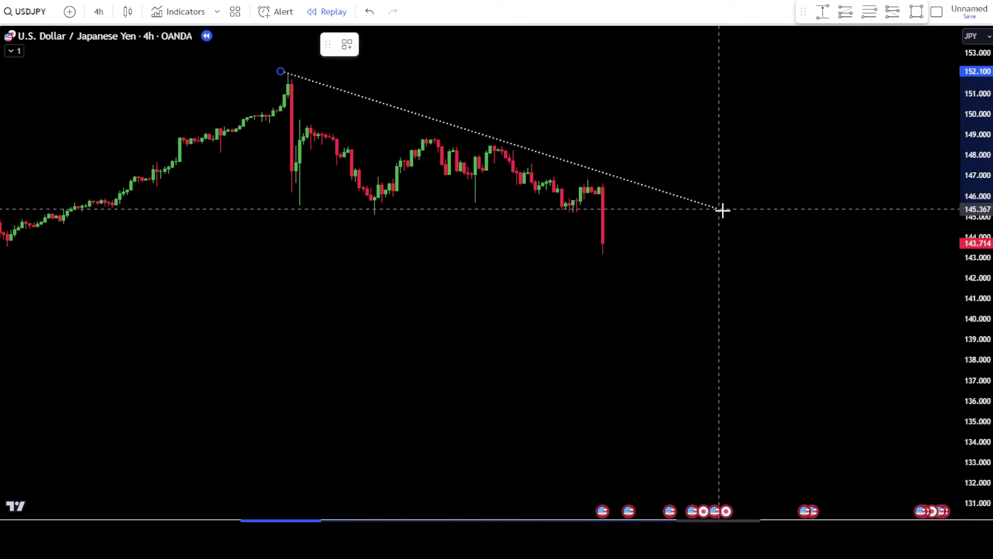
click(757, 233)
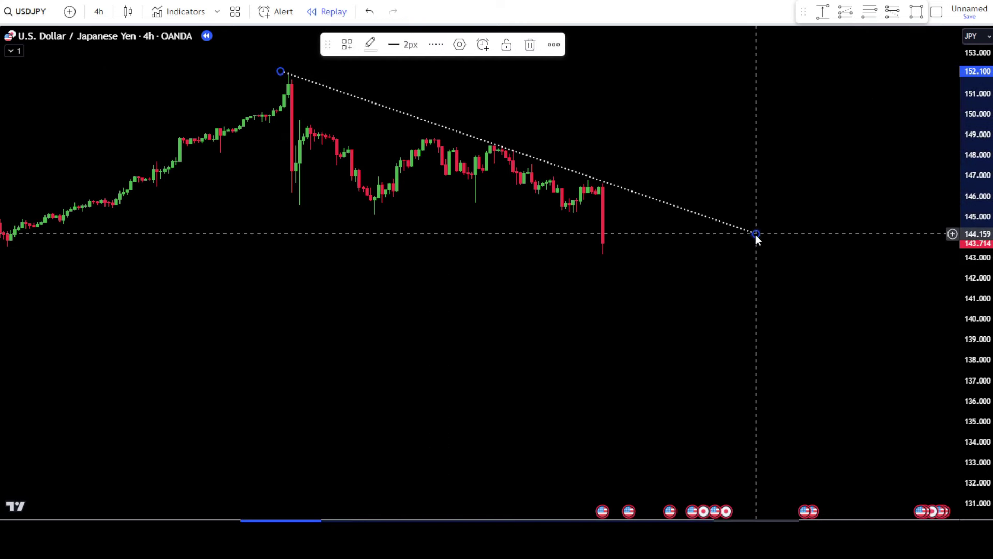
click(486, 304)
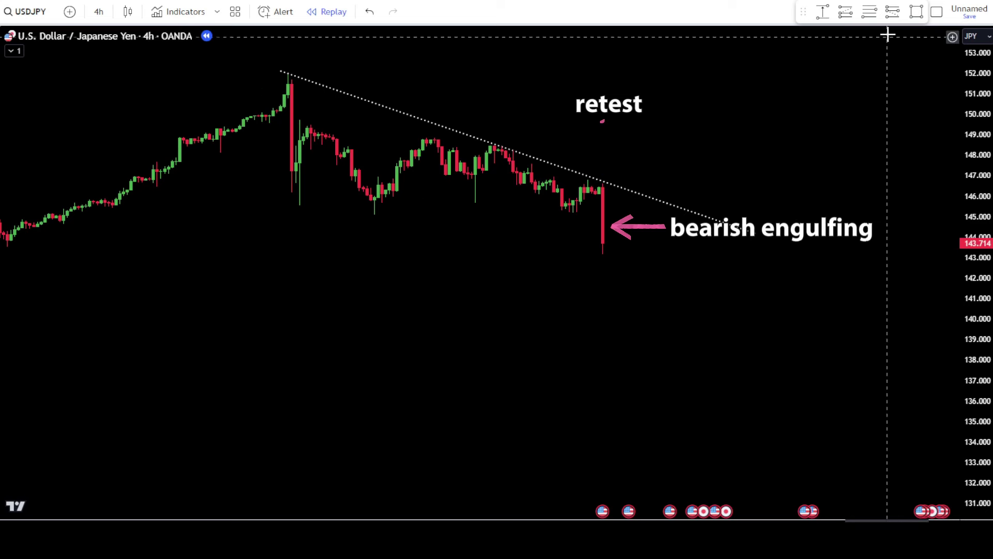
Place a short position at the last candle, stop 147.632, target about 138.39, boxes widened right
click(893, 12)
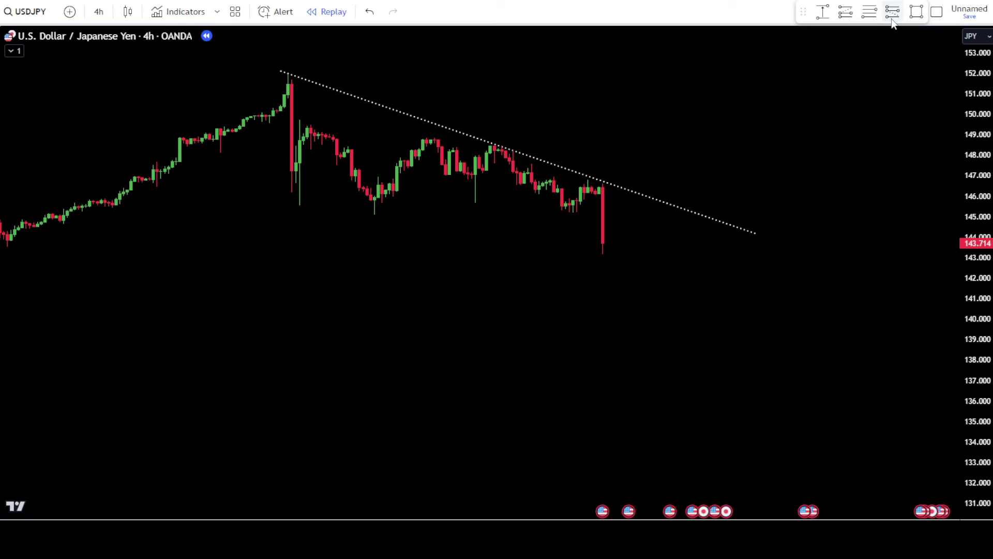
click(603, 243)
drag(606, 204, 609, 163)
drag(602, 280, 606, 378)
drag(749, 245, 927, 244)
click(883, 395)
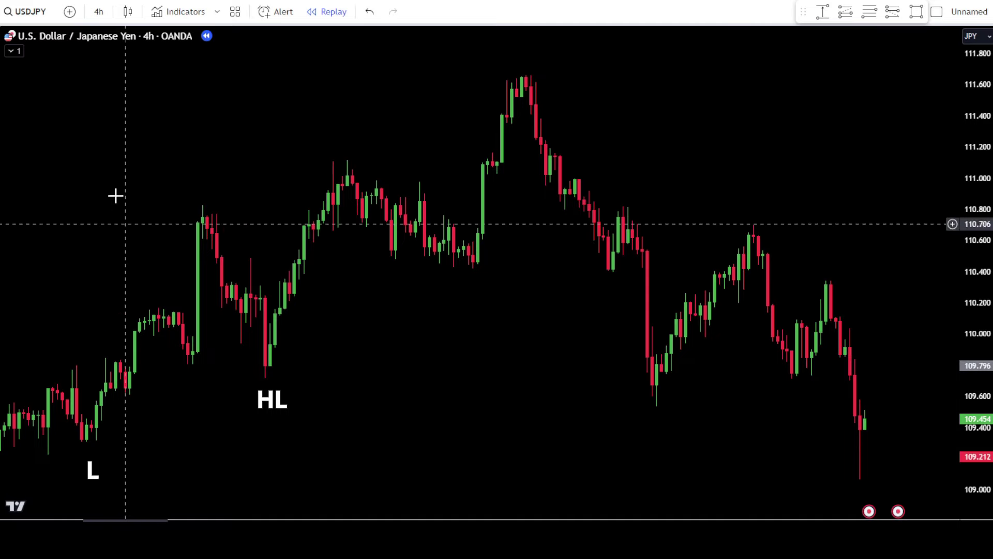
Draw a trend line with Alt+T from the L low to the peak near 110.75
key(alt+t)
click(81, 444)
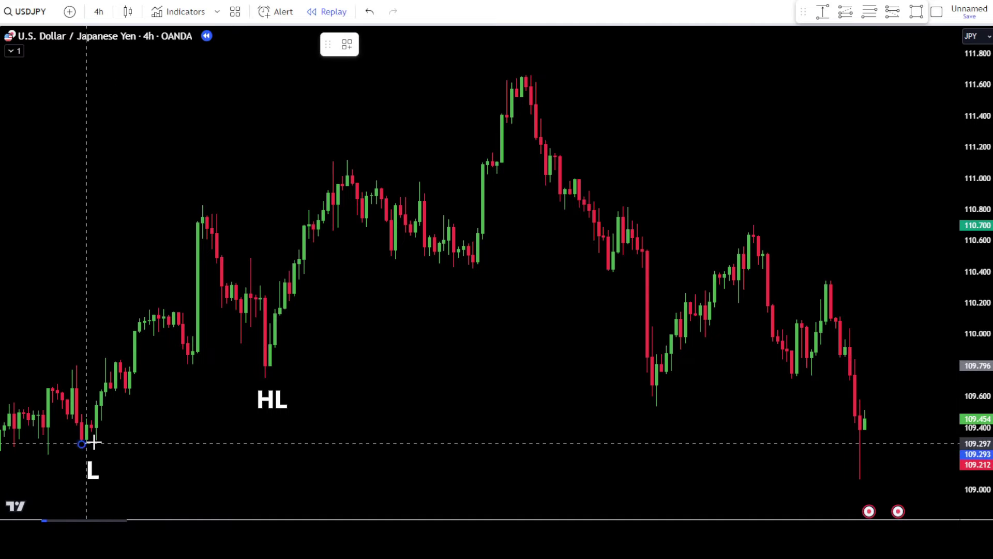
click(778, 214)
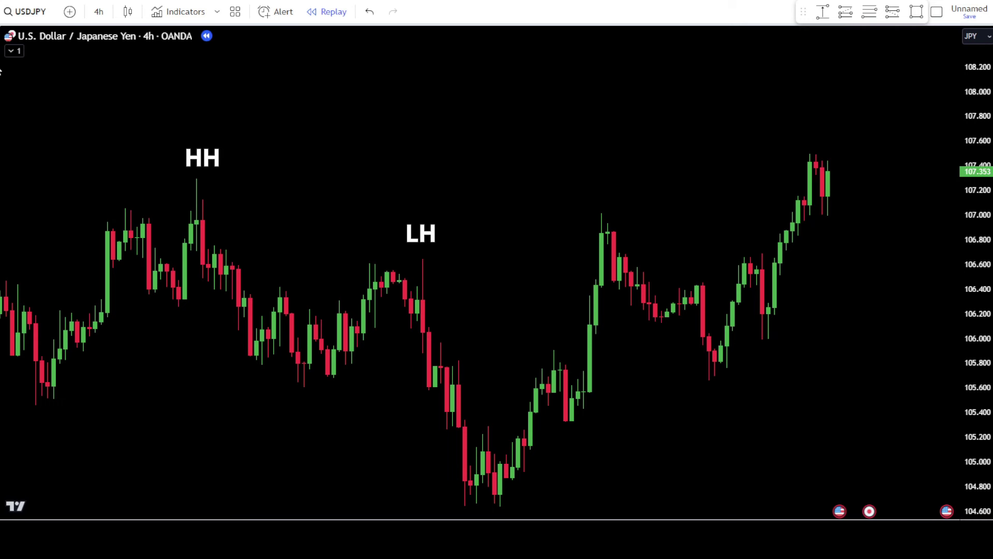
Draw a trendline from the HH wick top, through LH, sloping down past the latest candles
click(197, 179)
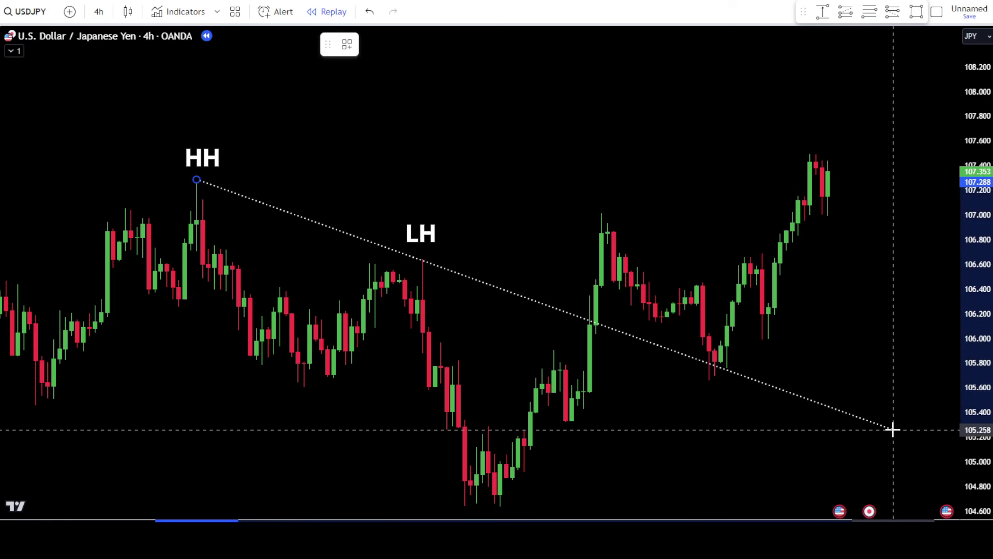
click(893, 430)
click(483, 455)
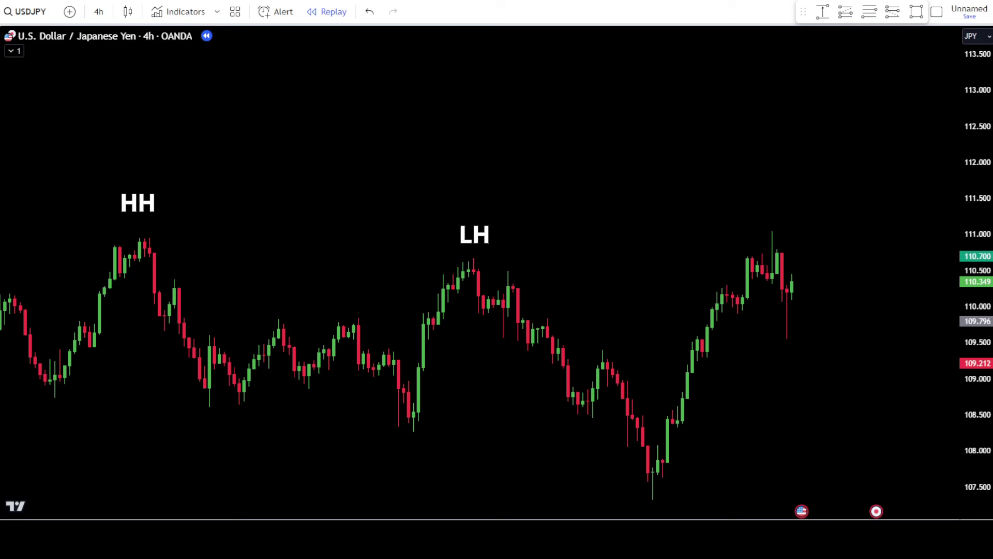
Draw a dotted trendline from the HH peak through the LH high
click(130, 234)
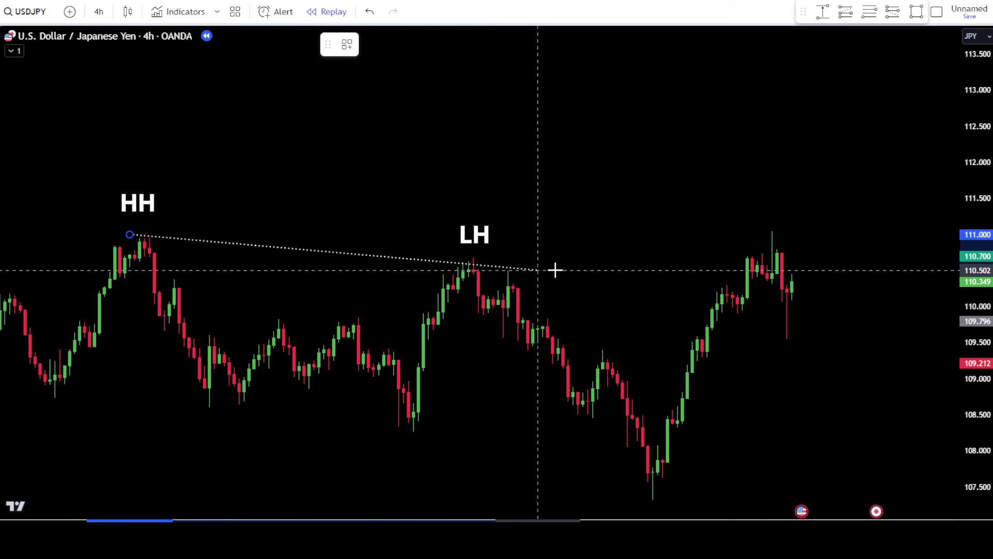
click(897, 310)
click(681, 419)
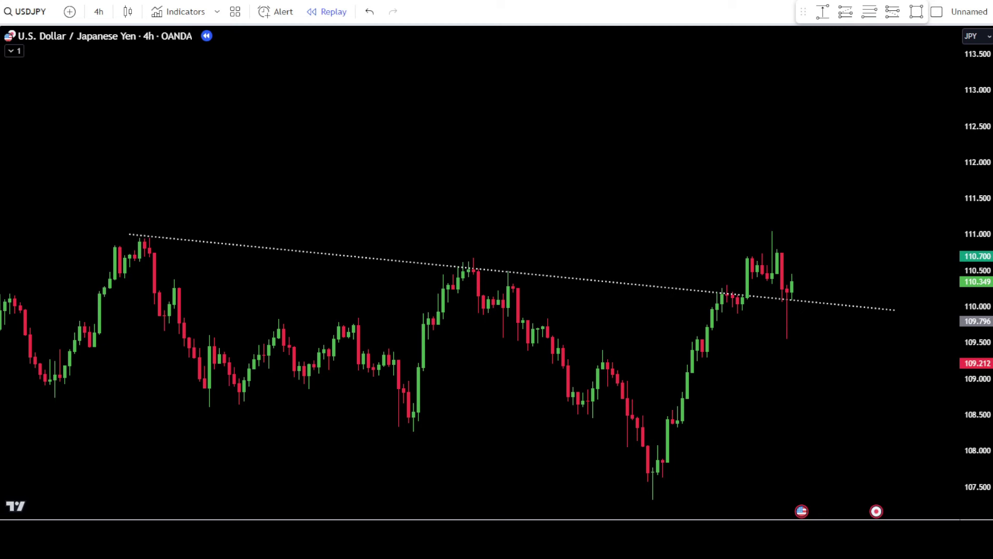
Place a narrow long position at the breakout with stop 109.516 and target 111.660
click(845, 11)
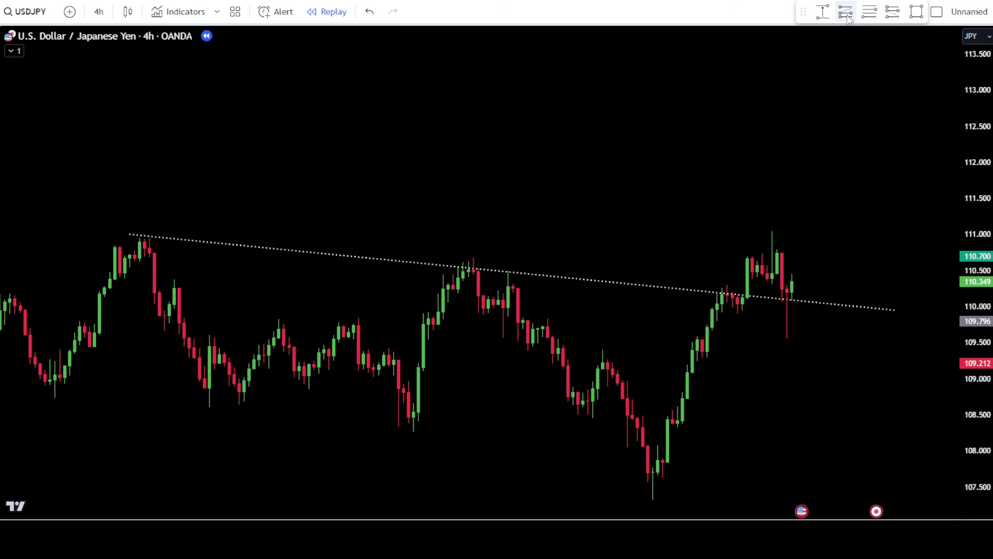
click(791, 282)
drag(796, 339, 791, 341)
drag(791, 229, 791, 187)
click(747, 199)
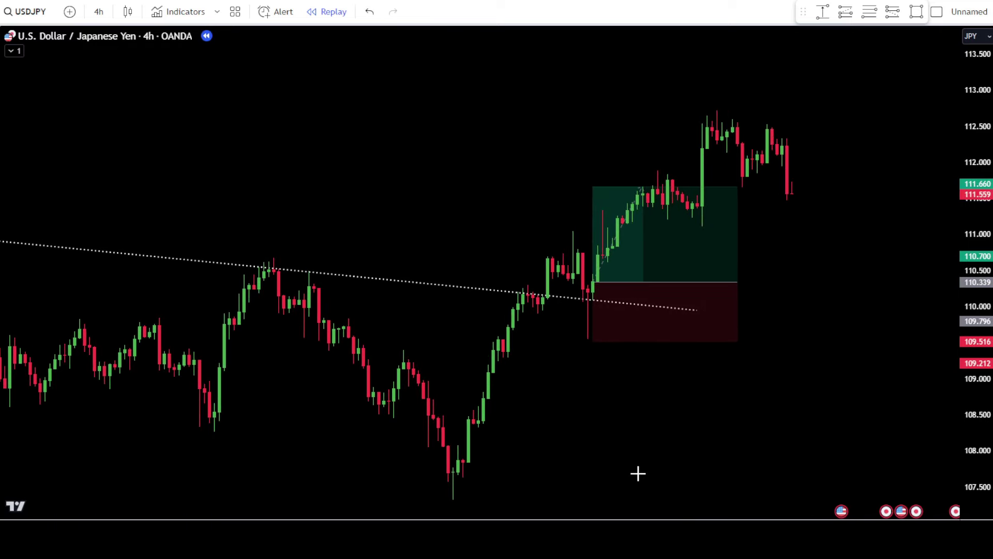
drag(737, 282, 648, 281)
click(671, 387)
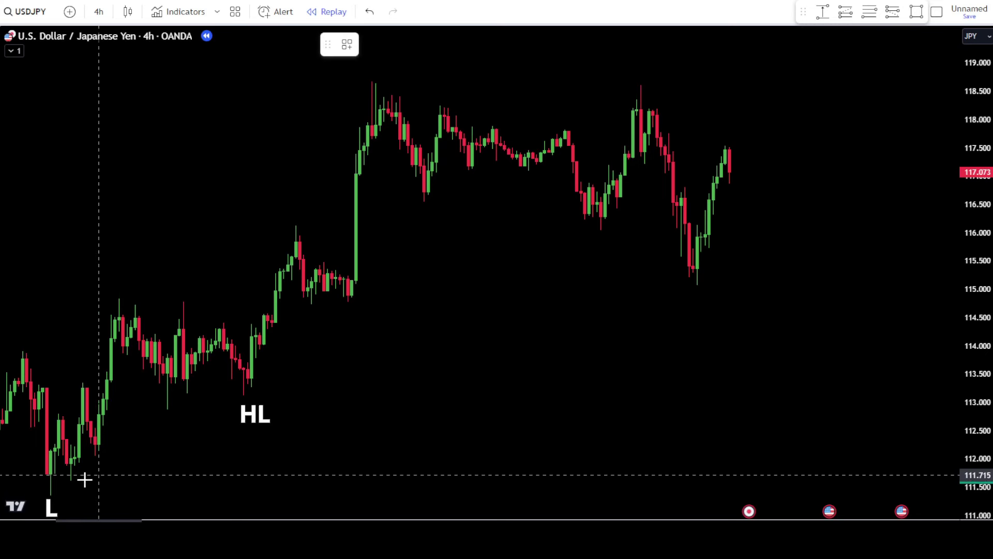
Draw a rising trendline from the L low through HL toward 118.025
click(51, 496)
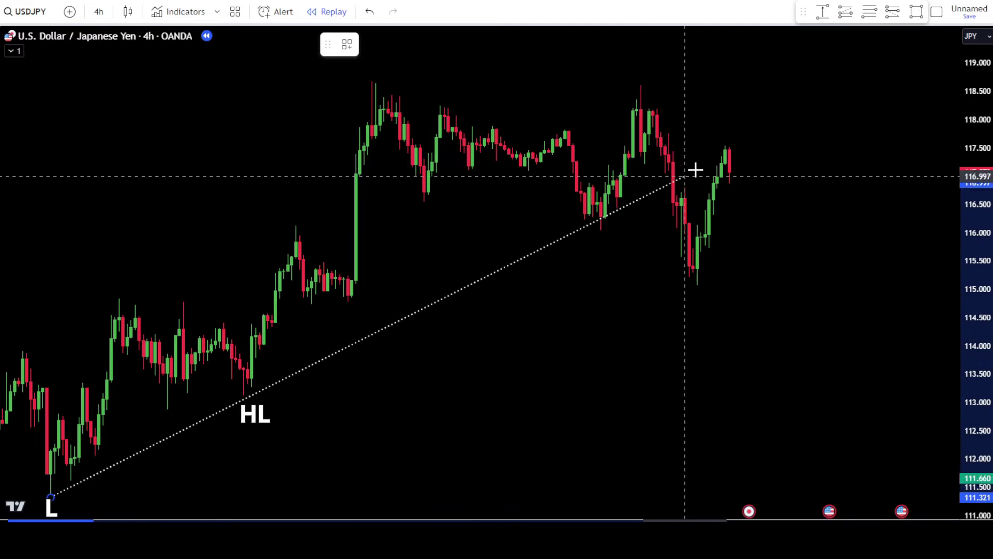
click(778, 118)
click(631, 301)
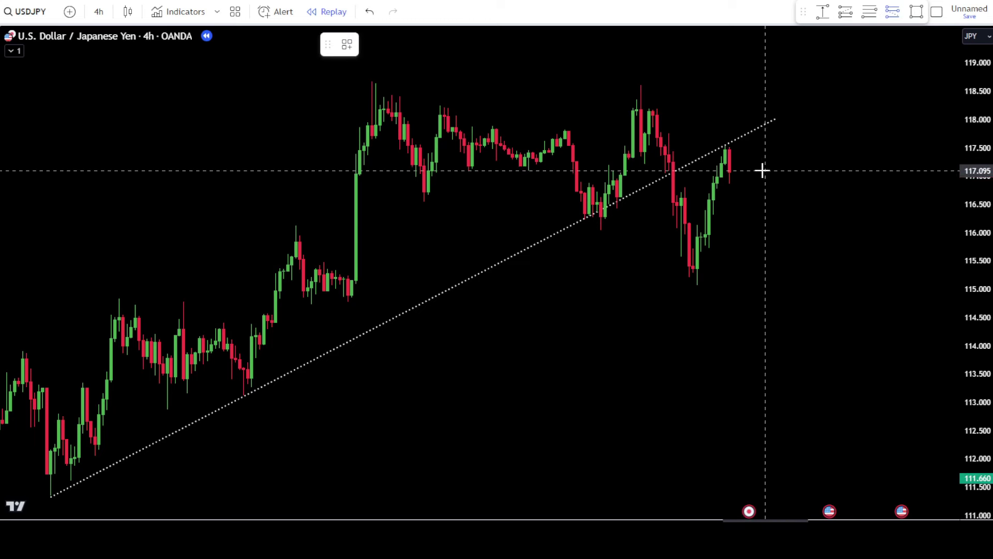
Place a short position at the latest candle with stop 118.594 and target 114.711
click(729, 172)
drag(730, 89, 731, 86)
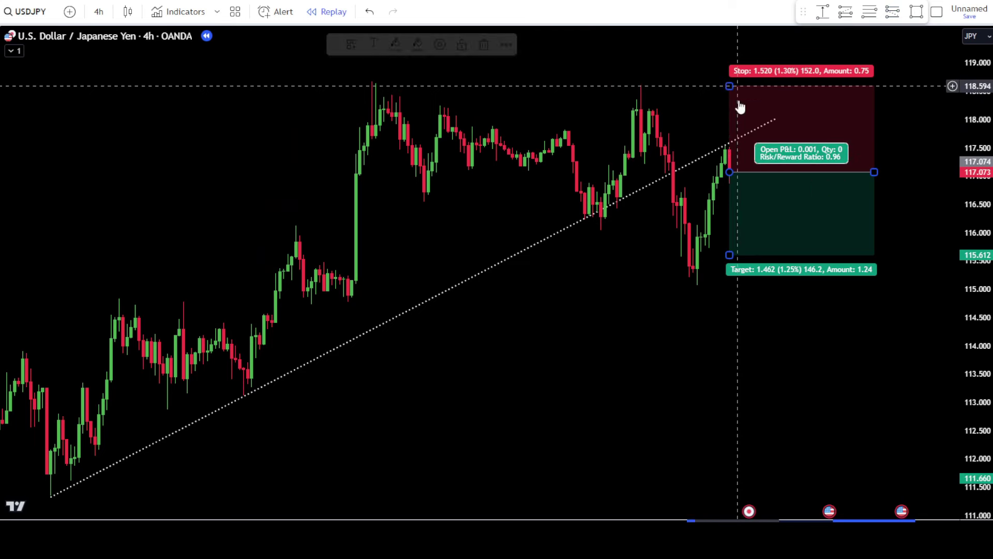
drag(729, 256, 729, 305)
click(663, 340)
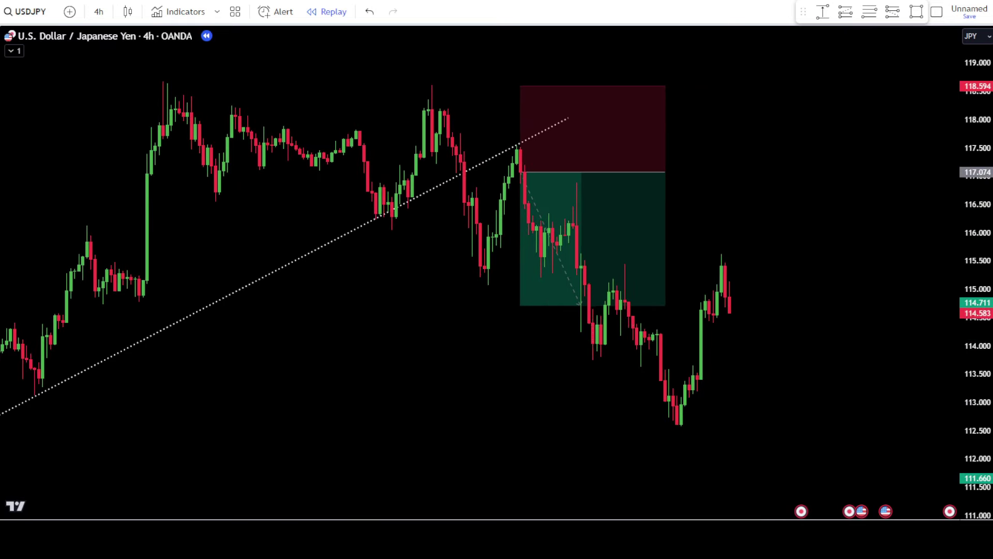
Shorten the short-position box so it ends just after price reaches the target zone
mouse_move(628, 252)
drag(665, 171, 586, 172)
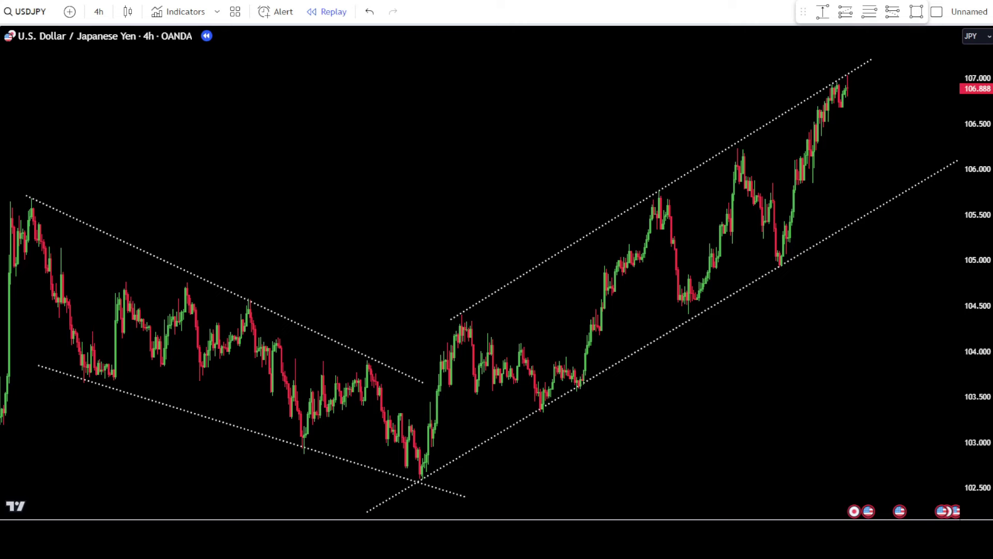
Add the Stochastic indicator to the USDJPY chart
click(177, 14)
text(Stochastic)
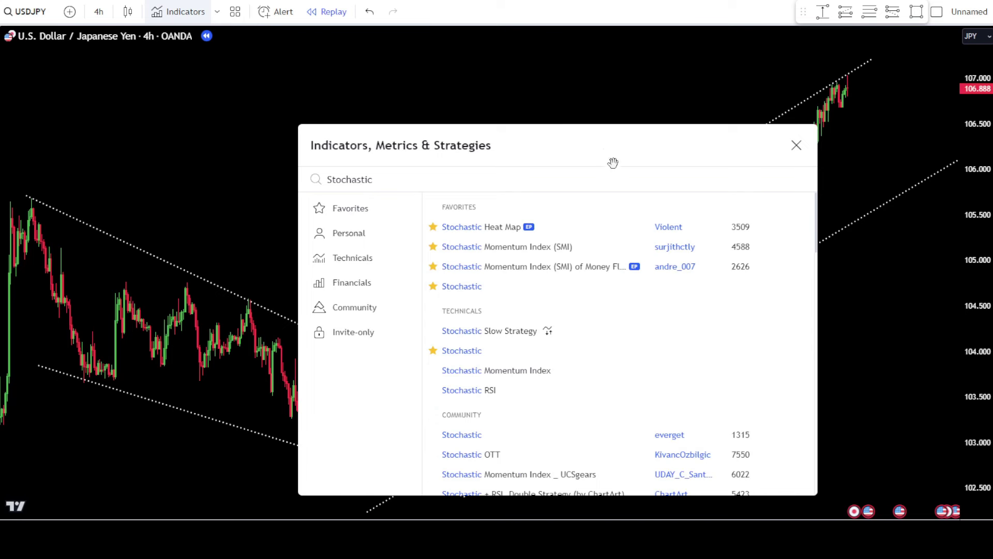
click(505, 352)
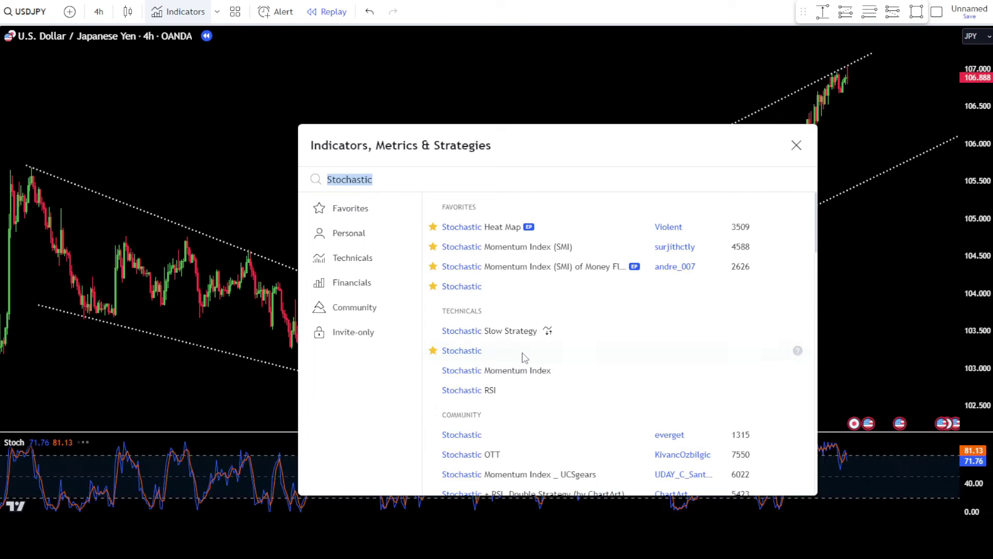
click(796, 145)
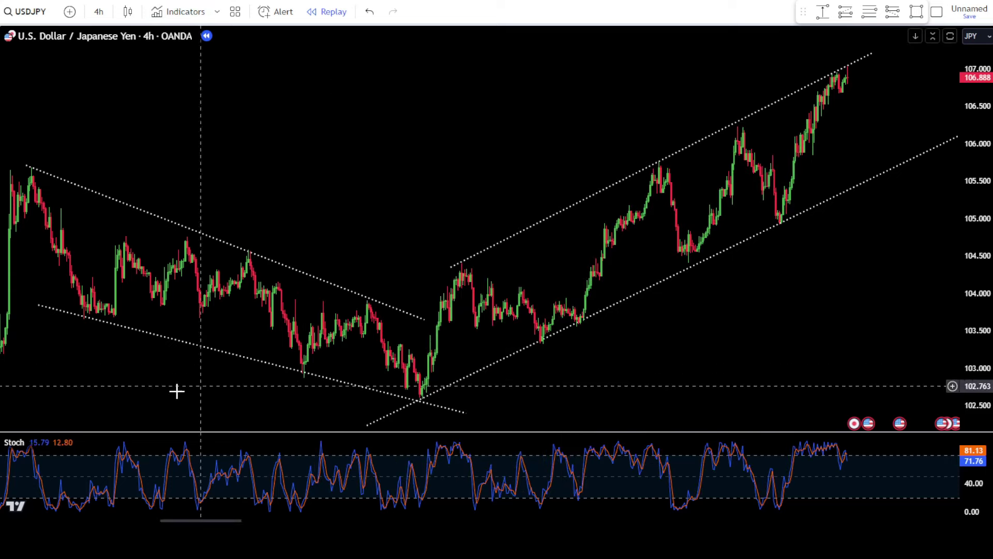
Set the Stoch indicator to %K Length 10, %K Smoothing 3, %D Smoothing 3
click(52, 442)
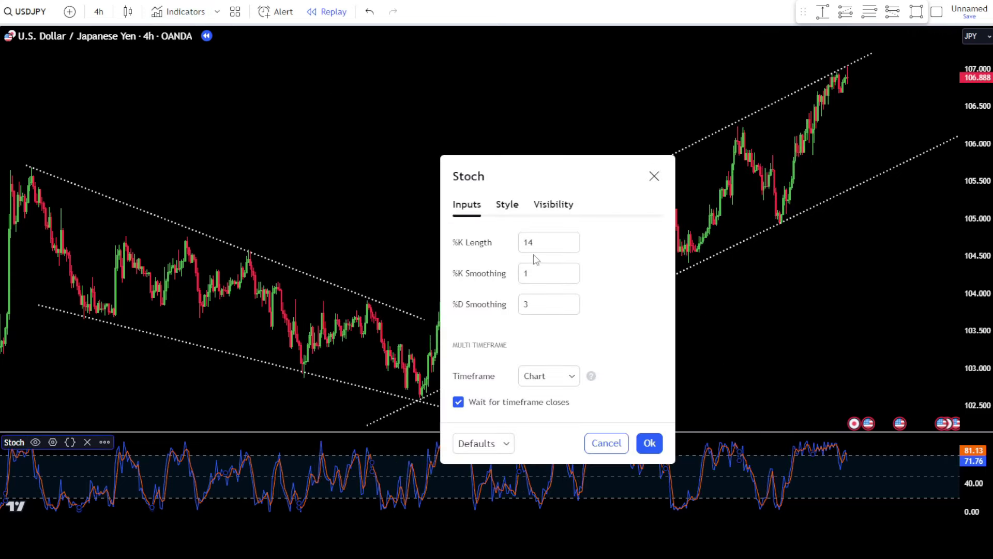
drag(548, 182, 542, 76)
click(530, 136)
drag(530, 136, 523, 139)
click(528, 139)
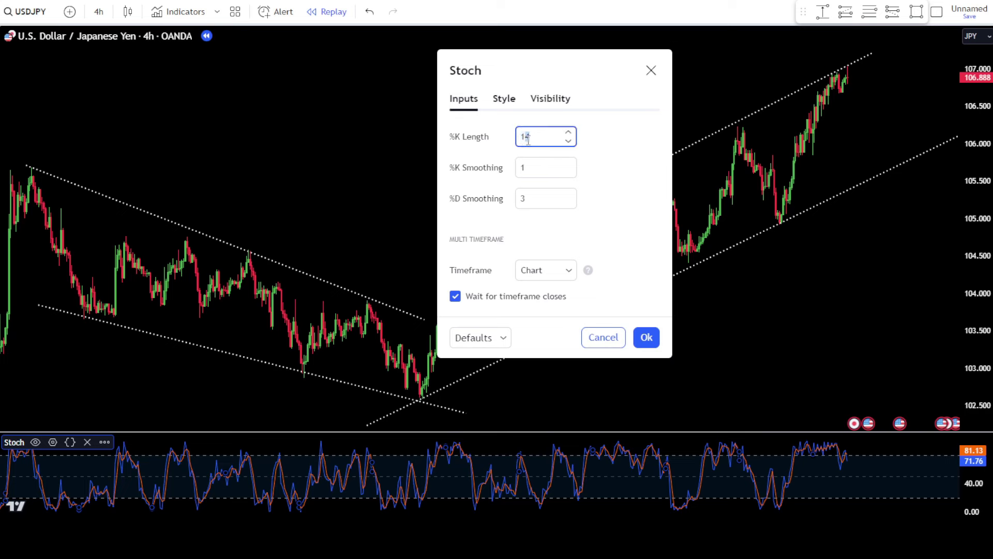
text(0)
drag(550, 166, 516, 174)
text(3)
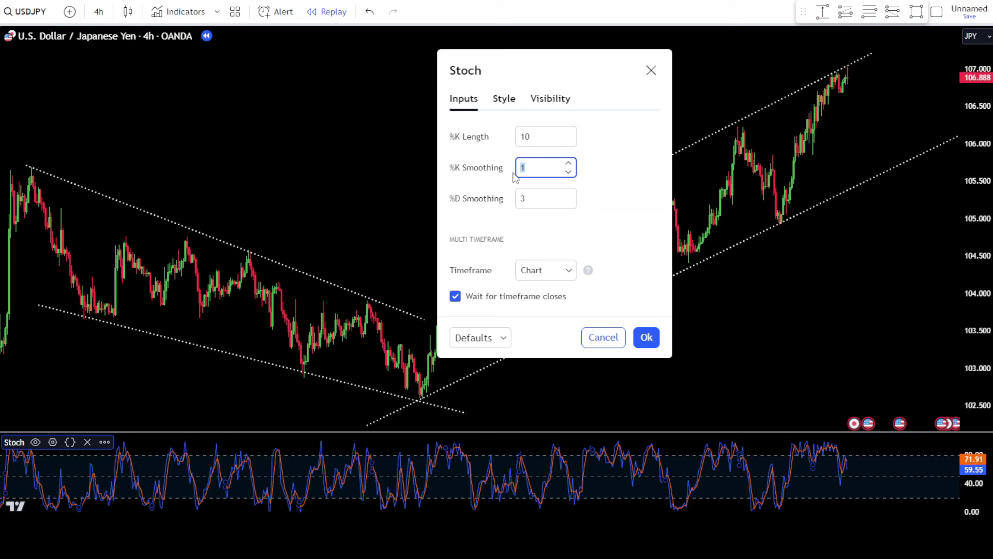
click(599, 188)
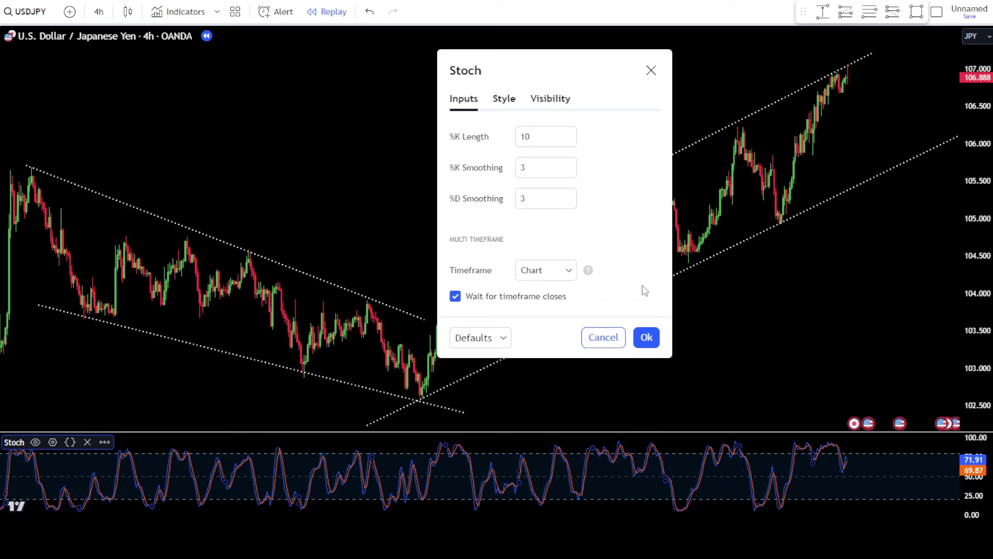
click(647, 338)
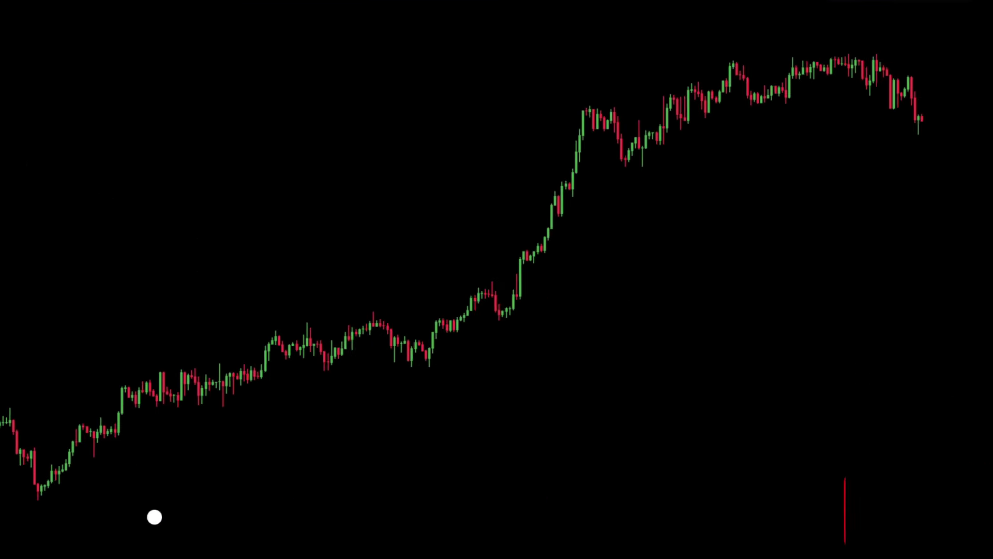